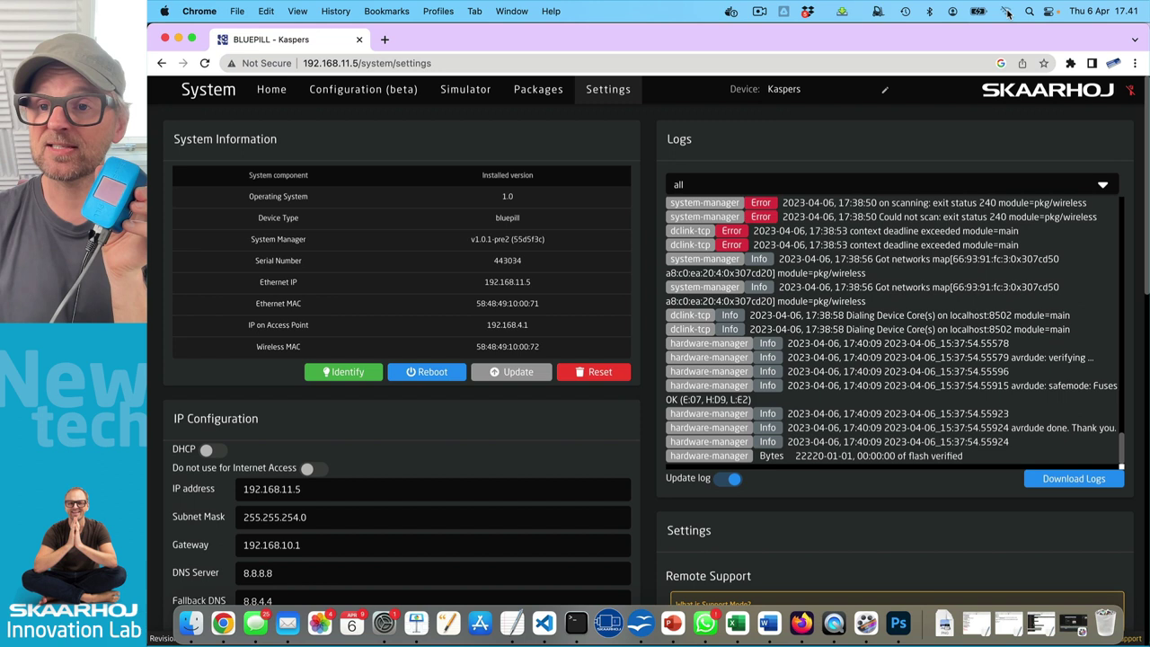
# - Highlight the Blue Pill's subnet mask and 192.168.10.1 gateway, then bring up the Mac's Network preferences
pyautogui.moveTo(1130, 97)
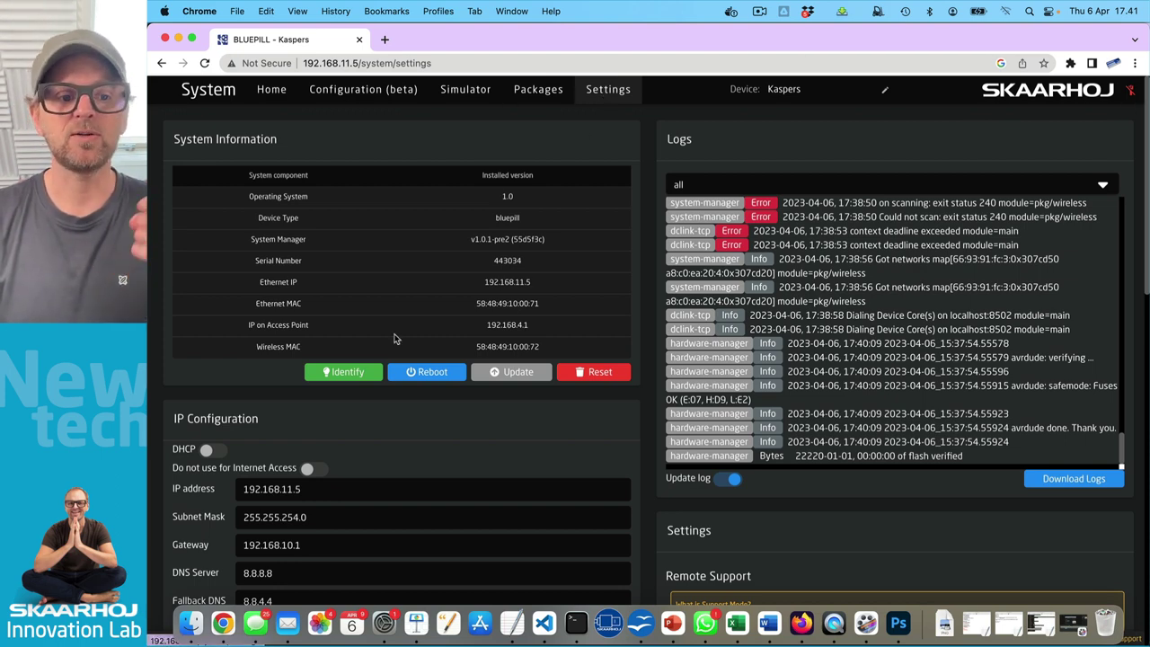
pyautogui.scroll(-5, 372, 395)
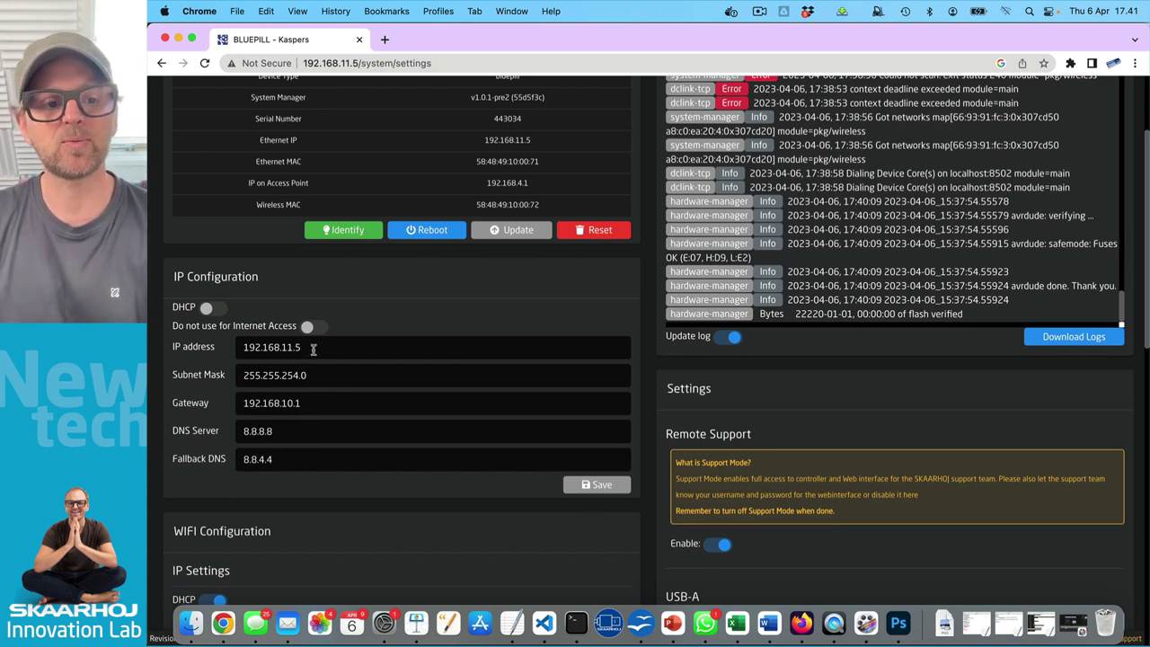
pyautogui.moveTo(306, 376); pyautogui.dragTo(238, 375)
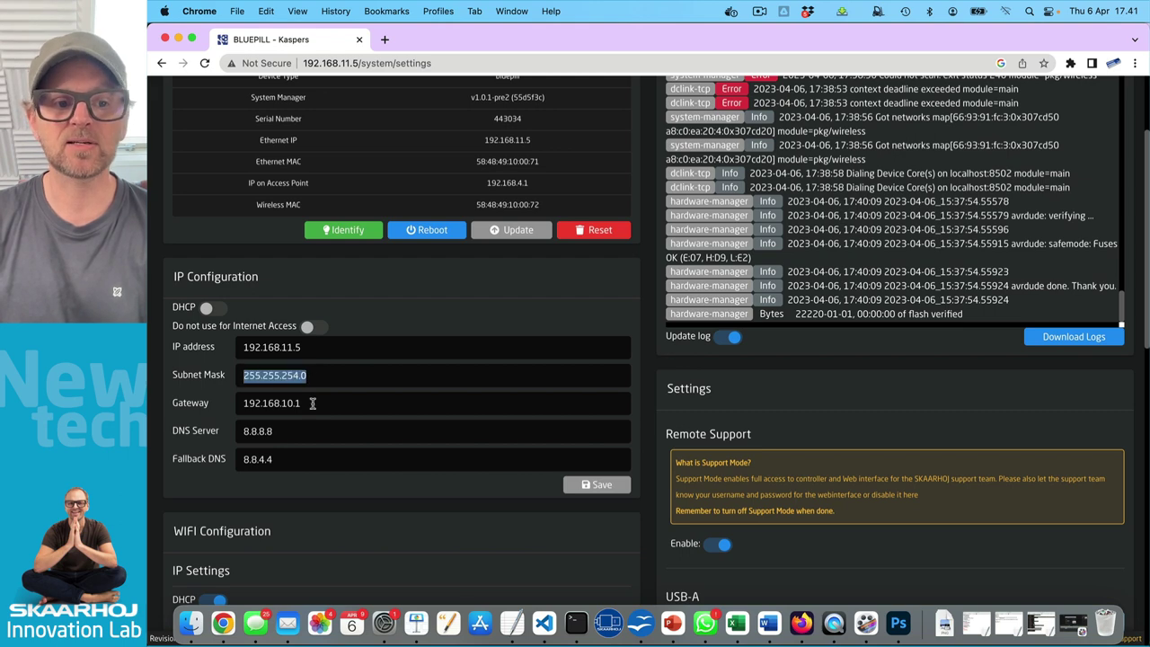
pyautogui.moveTo(312, 403); pyautogui.dragTo(226, 409)
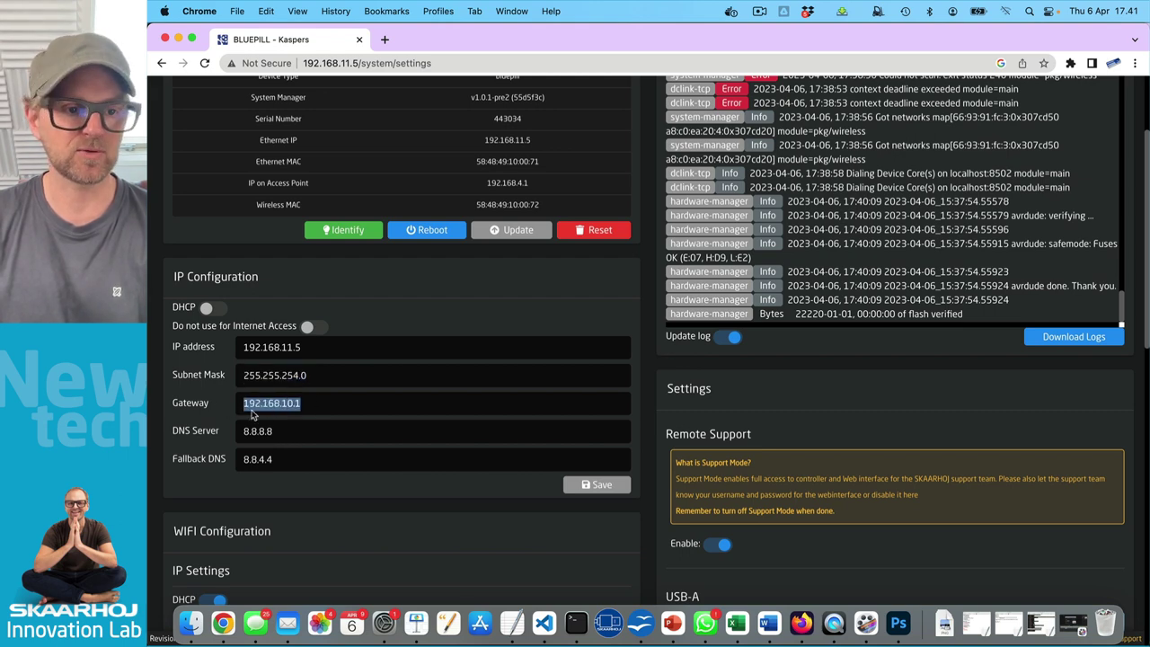
pyautogui.press('super+Tab')
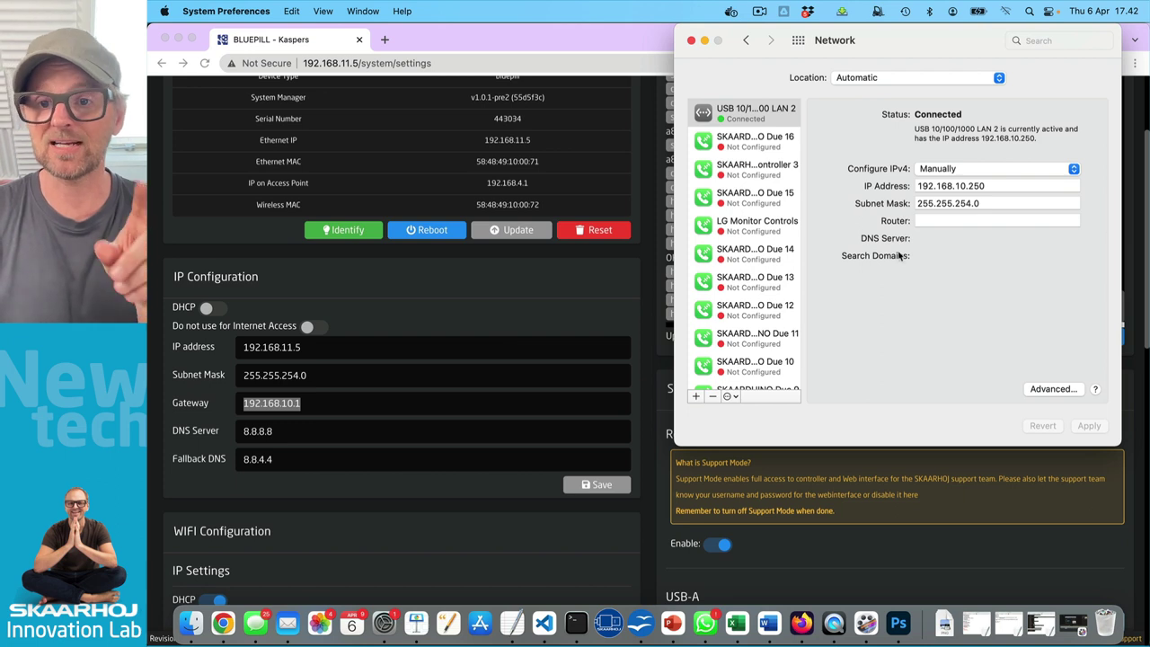
# - Check the Mac's LAN subnet mask 255.255.254.0 and its empty Router field
pyautogui.doubleClick(966, 204)
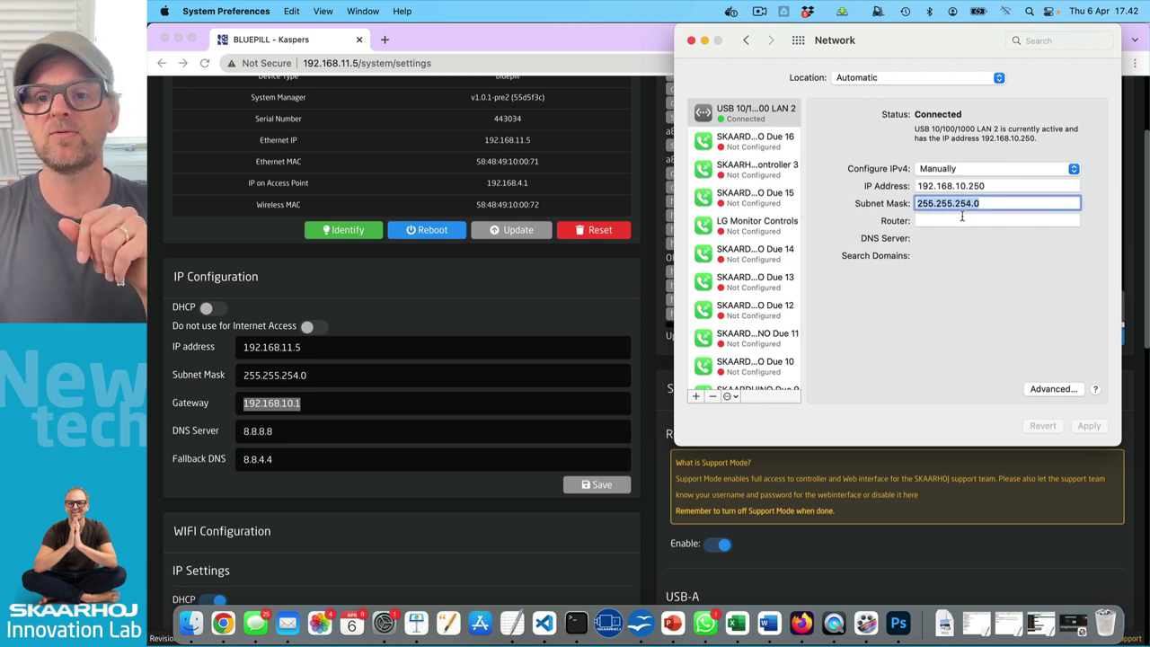
pyautogui.click(961, 219)
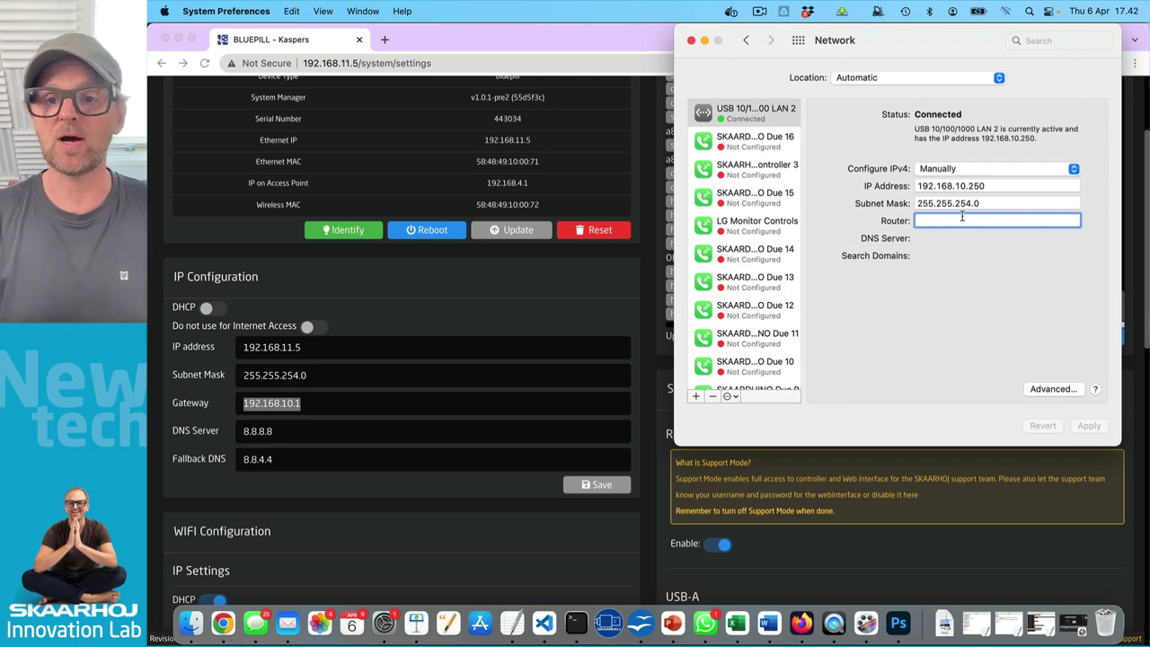
pyautogui.click(506, 310)
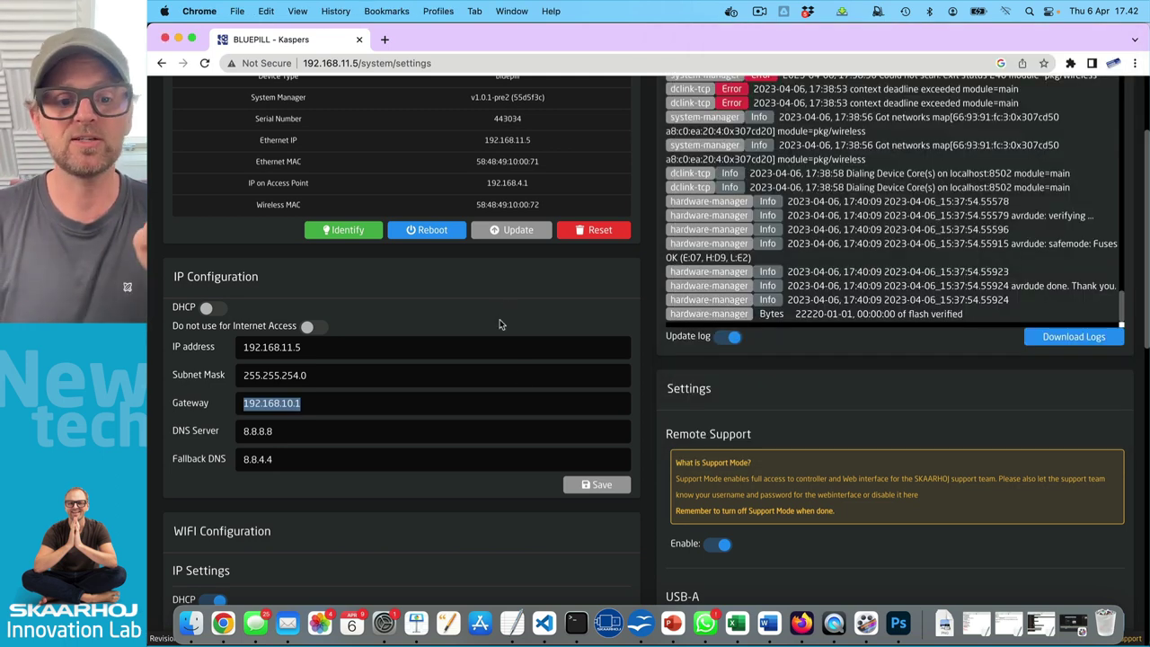
pyautogui.scroll(-5, 500, 324)
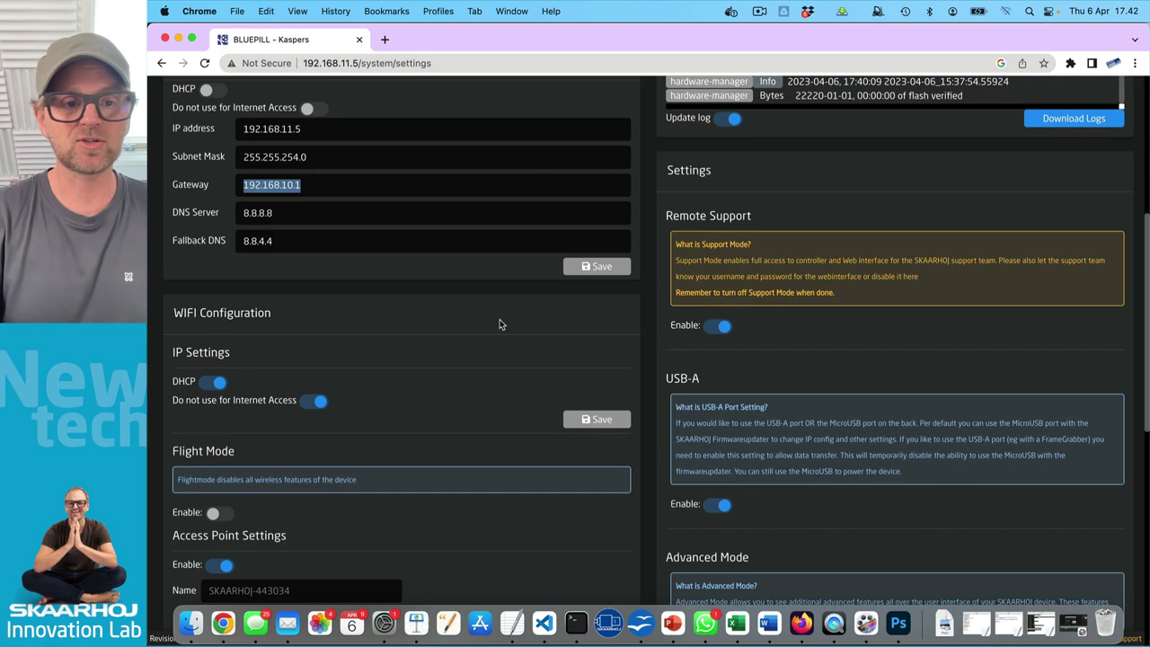
pyautogui.scroll(10, 499, 325)
pyautogui.click(409, 90)
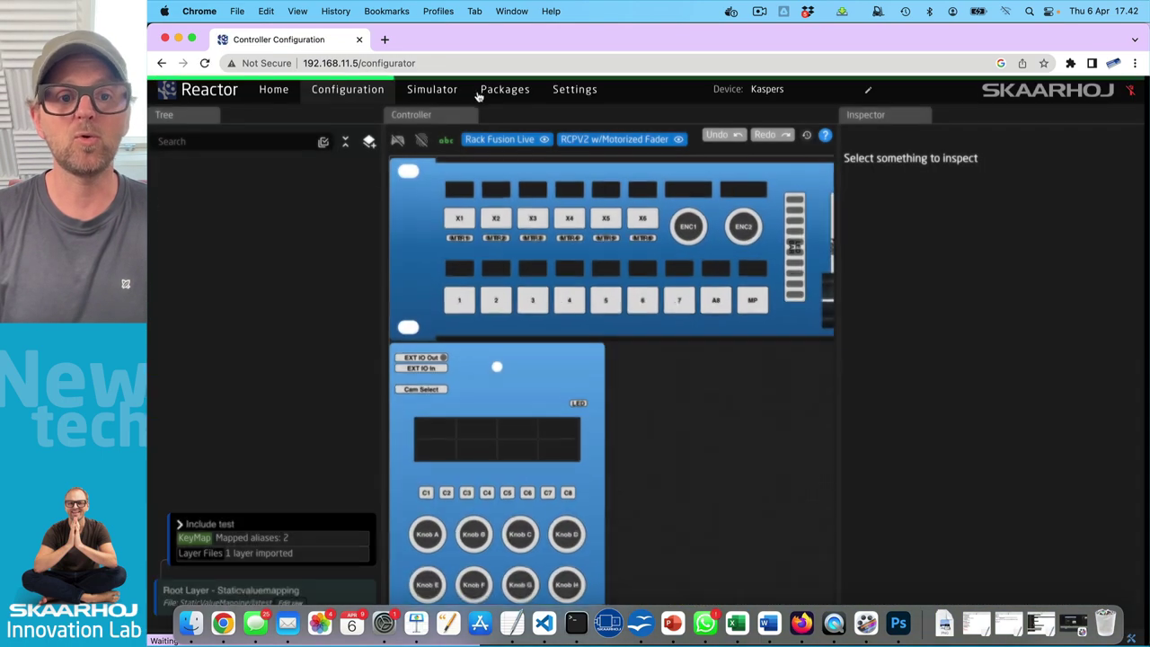
pyautogui.click(482, 93)
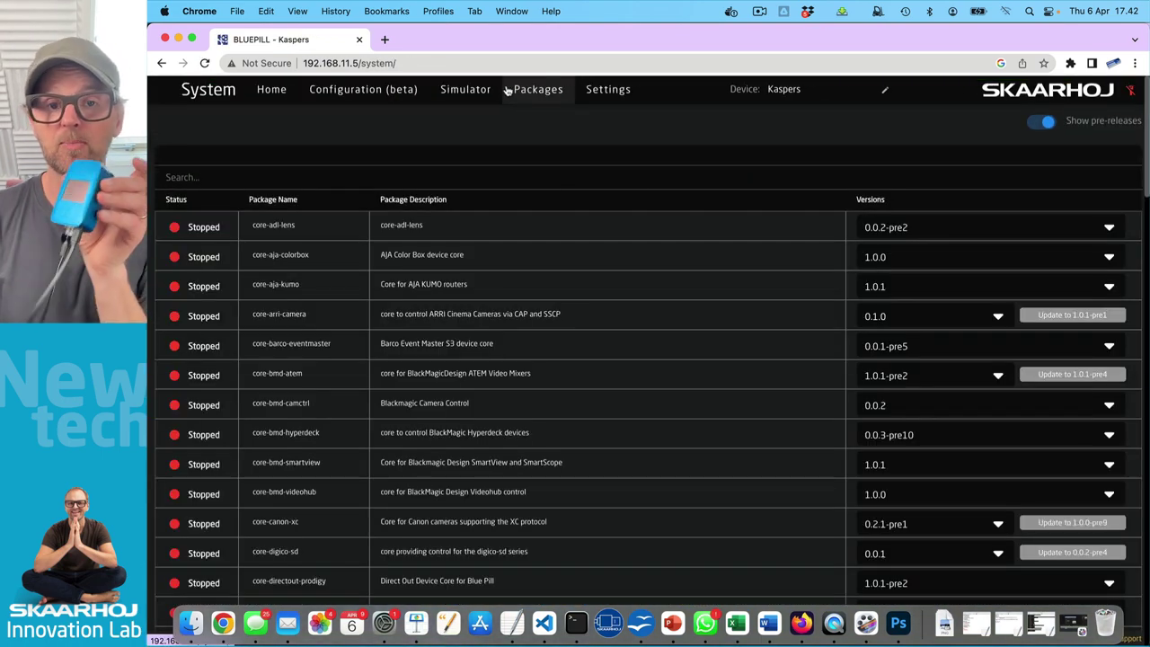
pyautogui.click(606, 90)
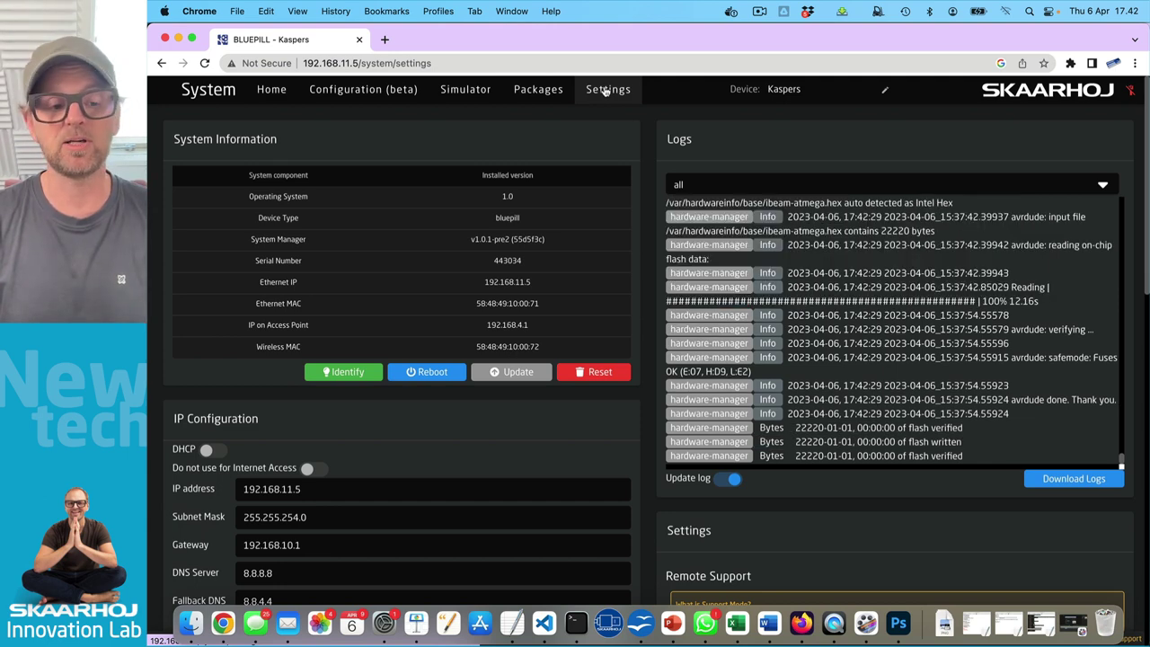
pyautogui.scroll(-5, 459, 457)
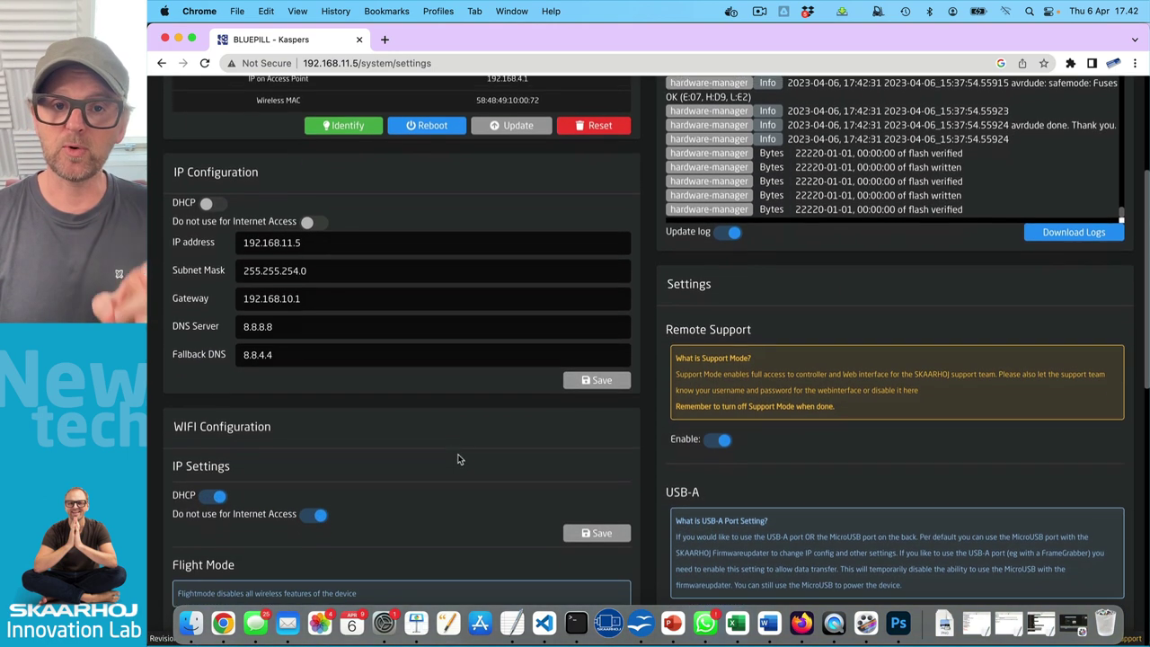
pyautogui.scroll(-2, 458, 459)
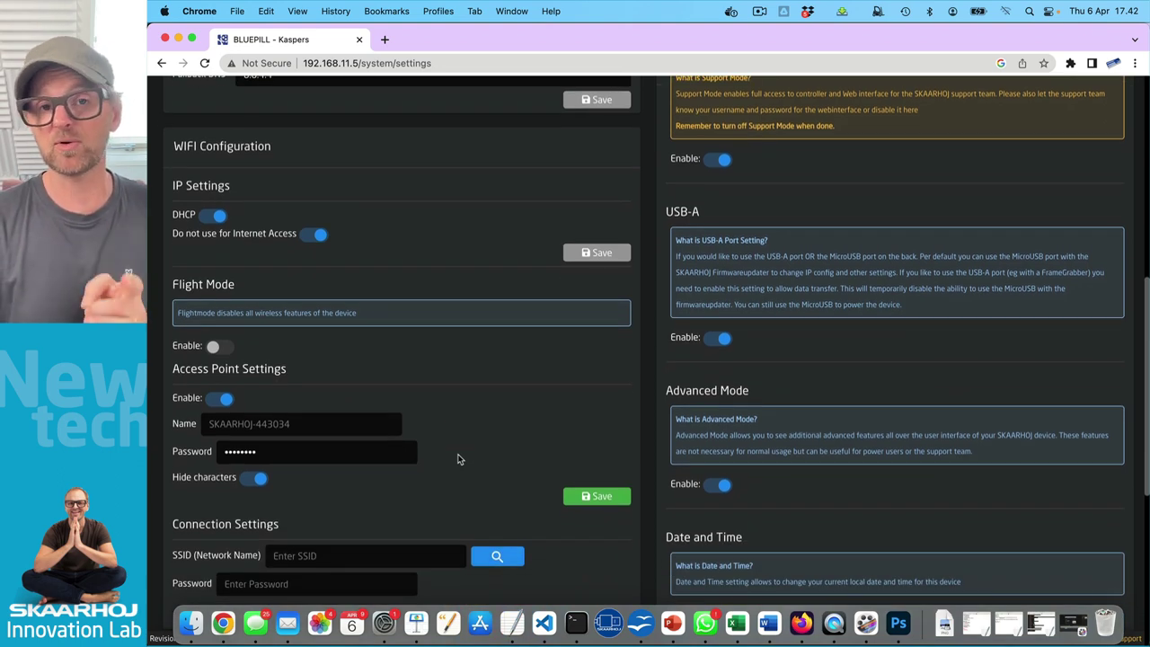
pyautogui.scroll(-3, 453, 435)
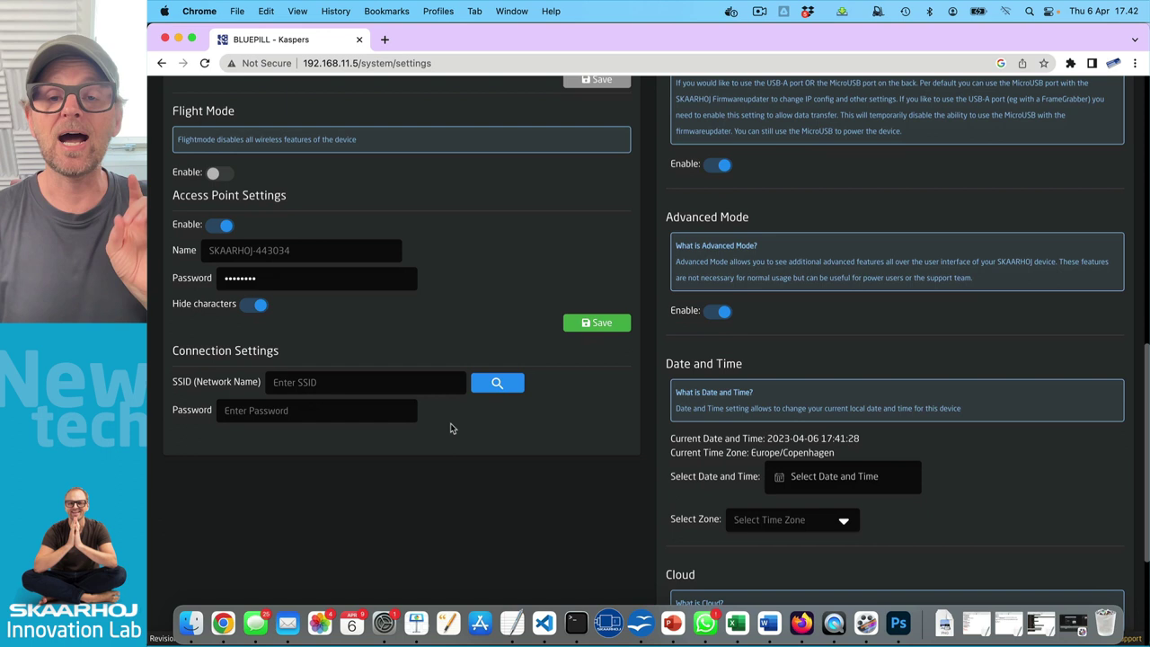
pyautogui.scroll(3, 451, 429)
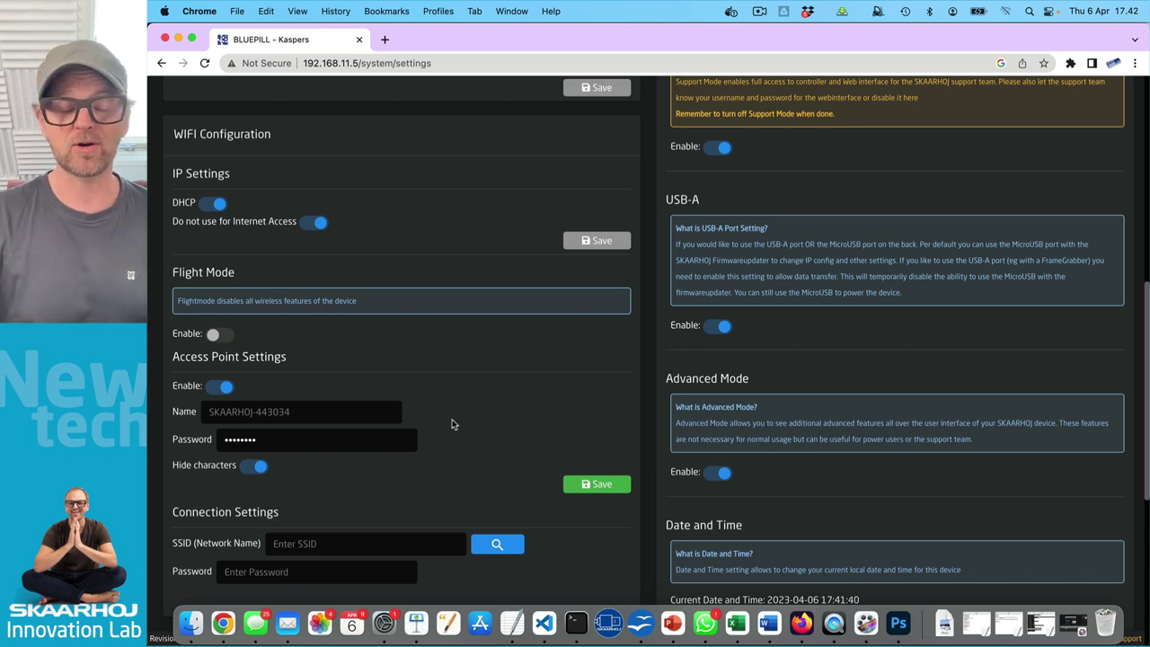
# - Scan for nearby Wi-Fi networks, rescanning to list the available networks
pyautogui.click(498, 544)
pyautogui.scroll(-3, 405, 485)
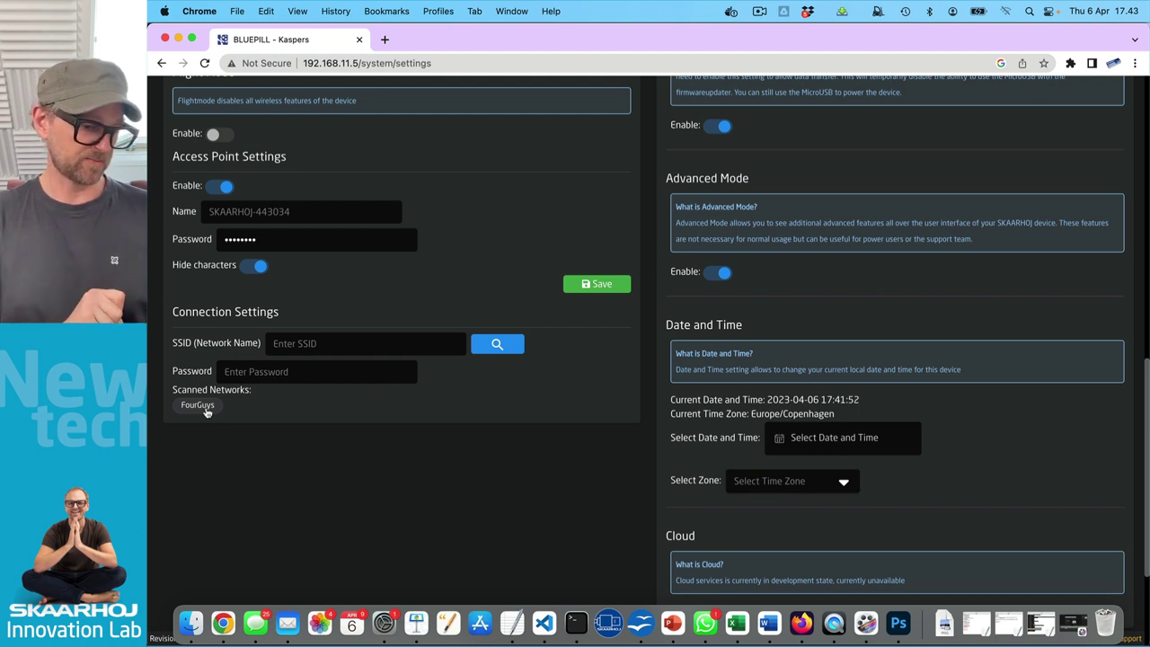
pyautogui.click(494, 346)
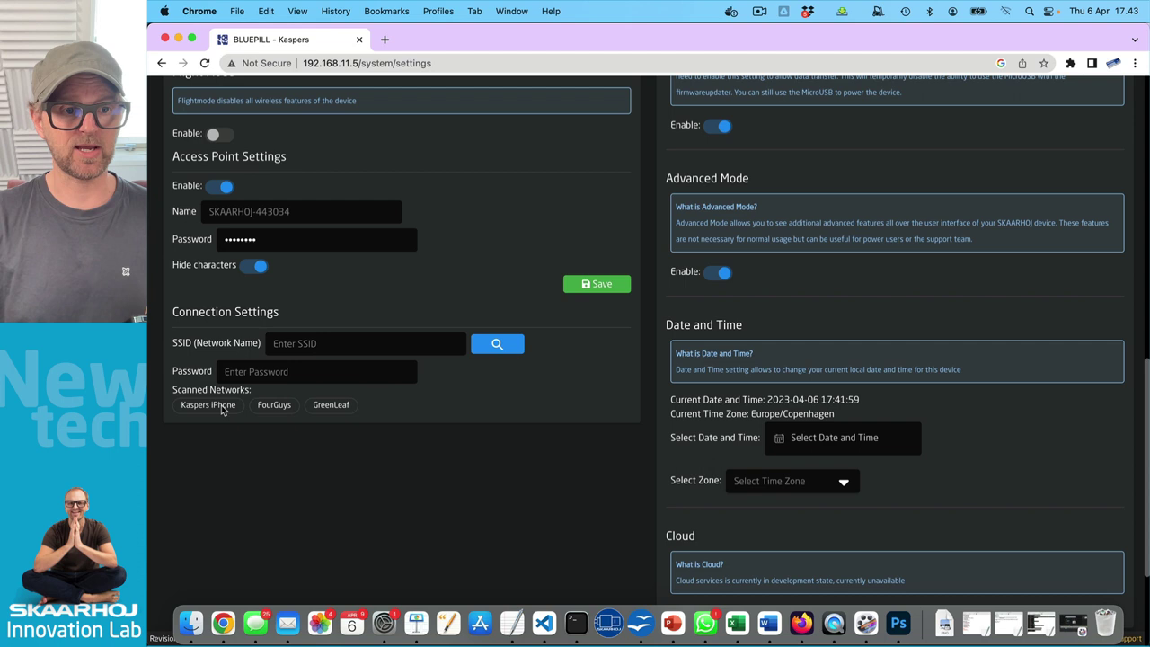
# - Choose the iPhone hotspot from Scanned Networks, enter its password and connect
pyautogui.click(209, 405)
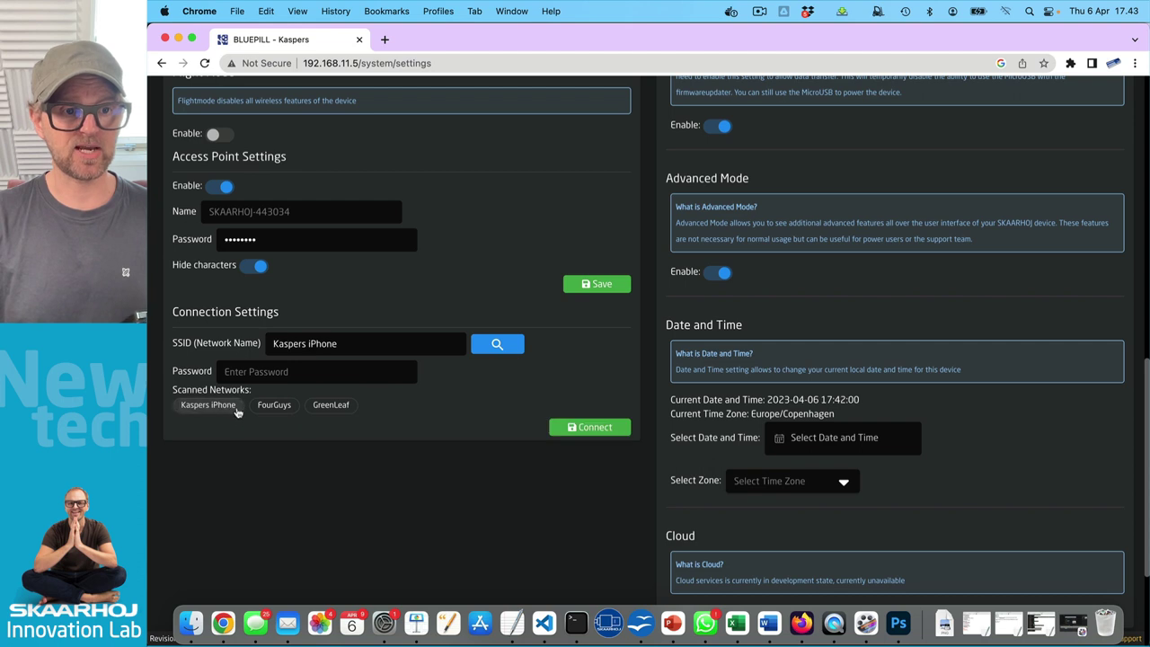
pyautogui.click(304, 369)
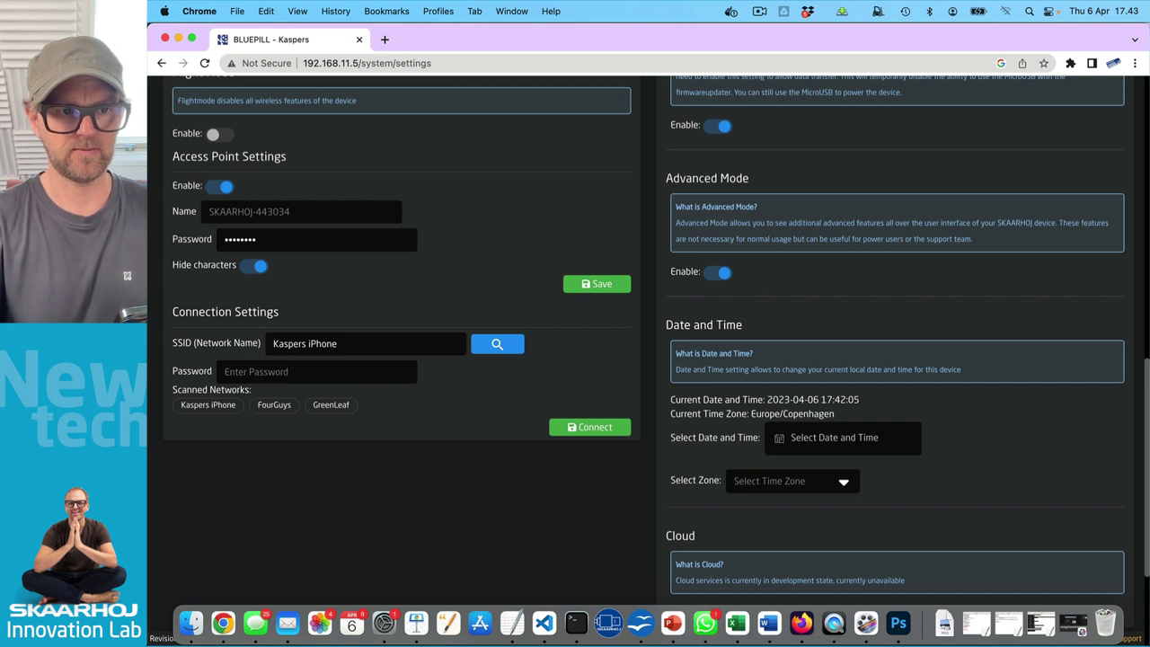
pyautogui.write('•')
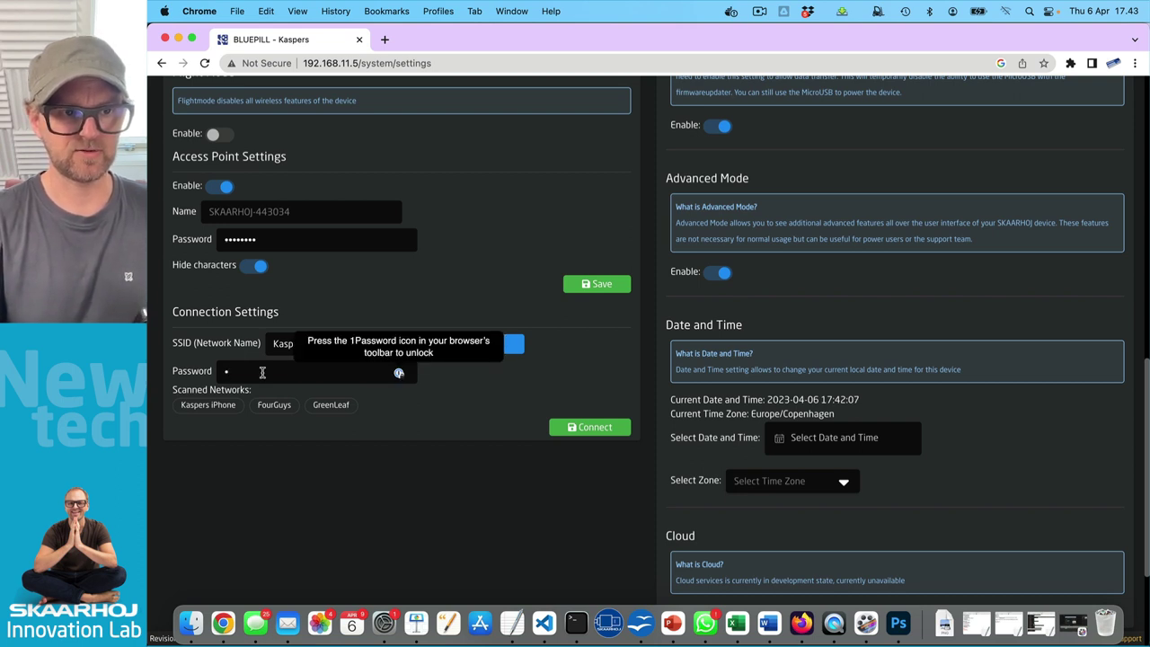
pyautogui.write('••')
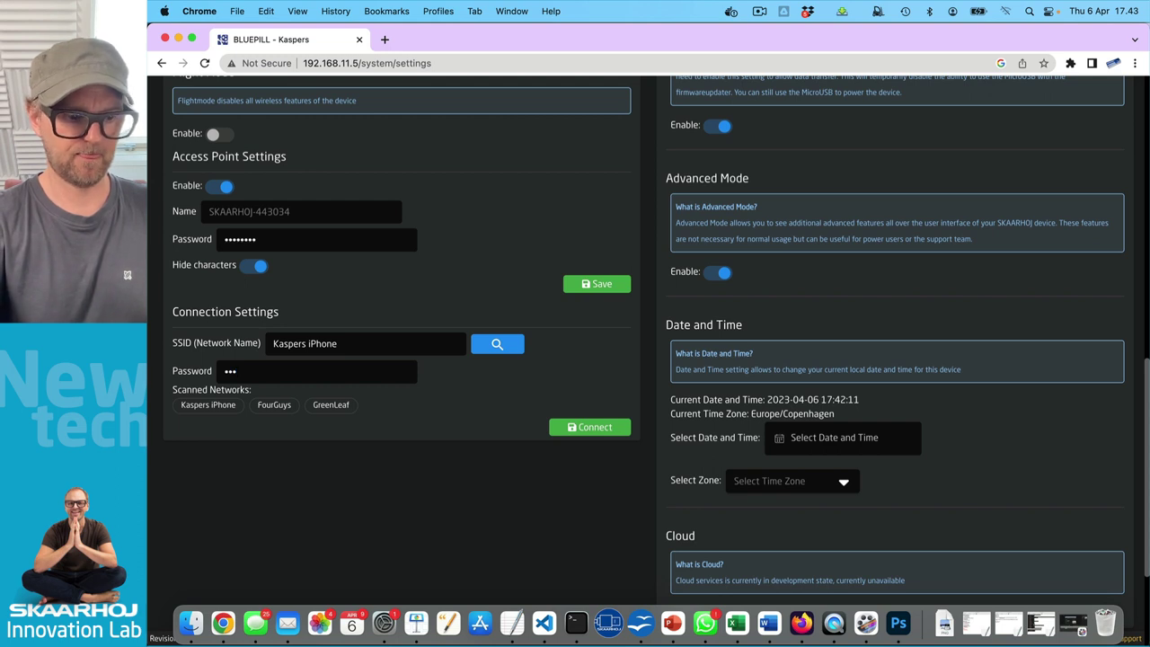
pyautogui.write('••••••')
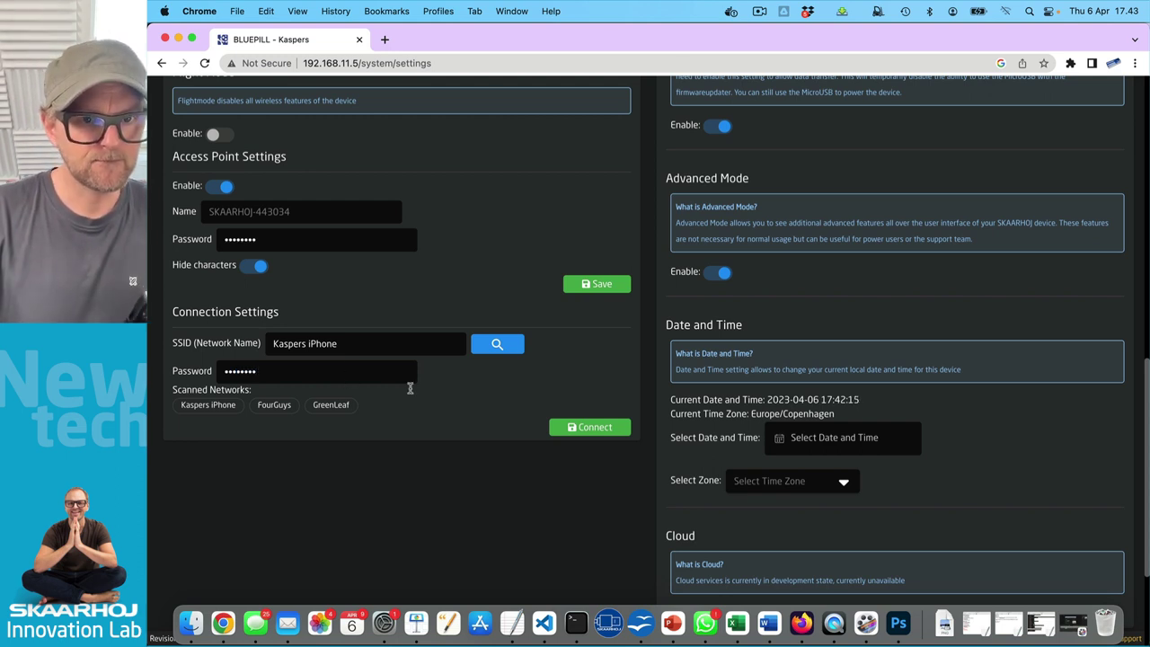
pyautogui.click(594, 428)
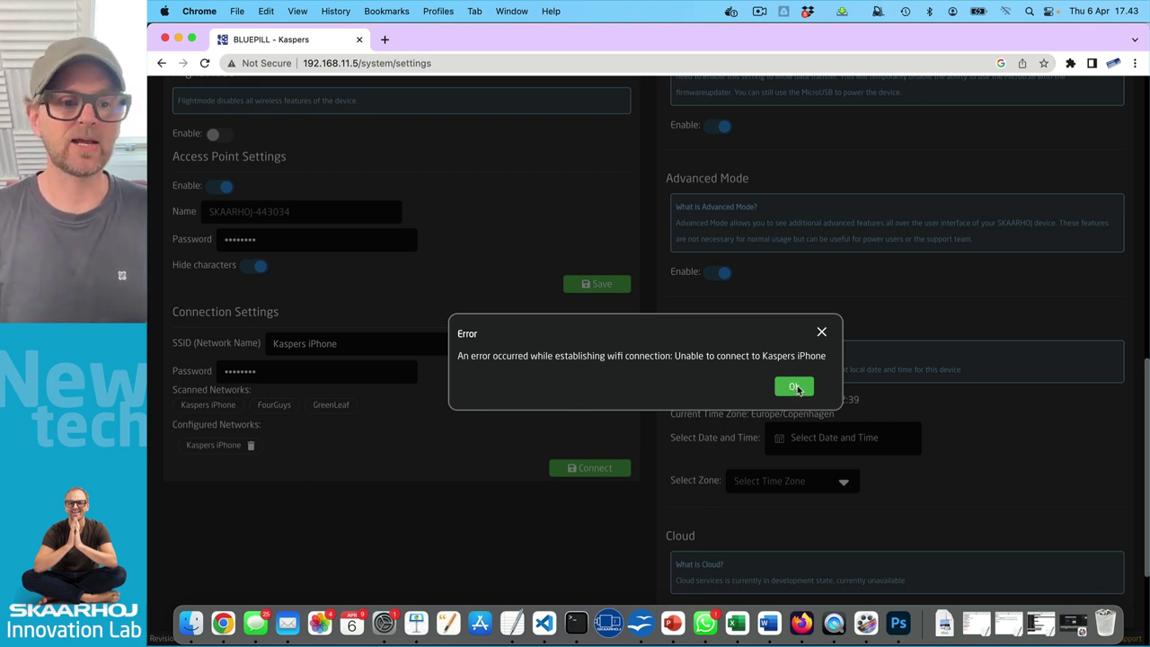
# - Dismiss the Wi-Fi connection error dialog with OK
pyautogui.click(794, 387)
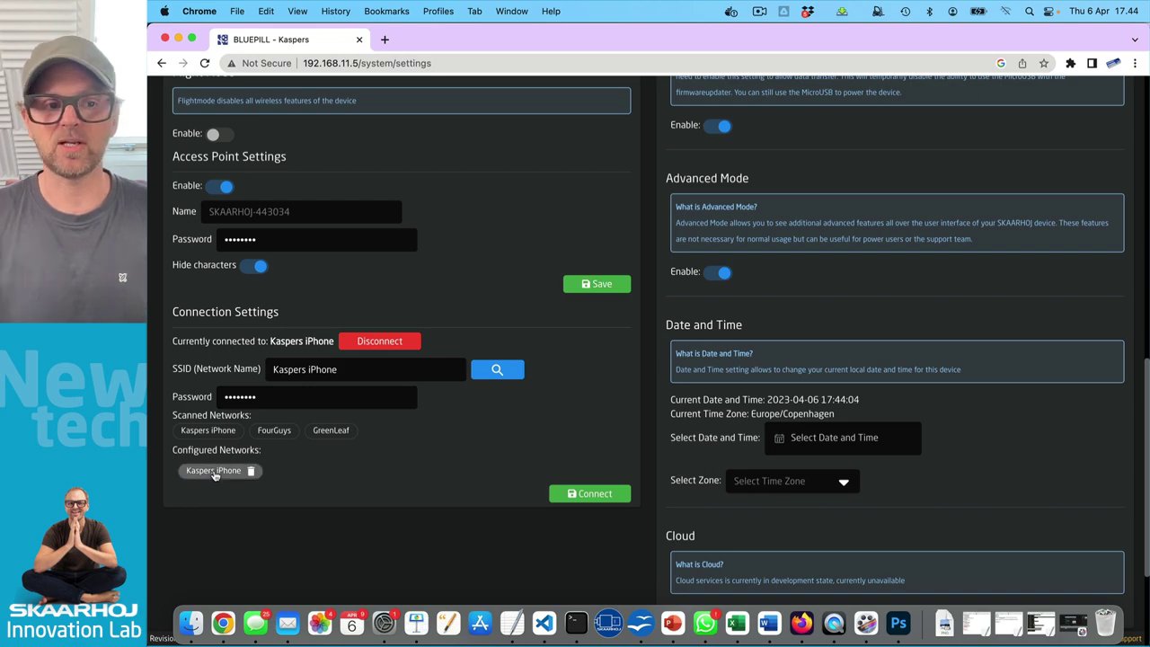
# - Return to the top, show the Packages page of device cores, and dismiss the hotspot-connected notice
pyautogui.click(214, 472)
pyautogui.scroll(5, 664, 363)
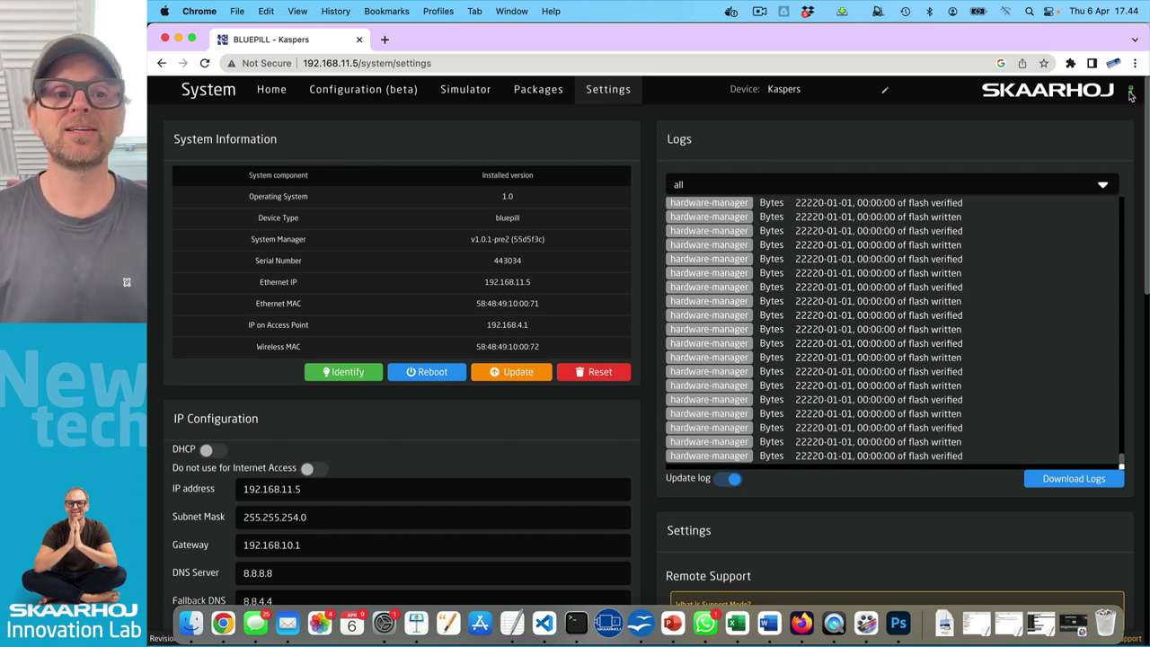
pyautogui.moveTo(1130, 95)
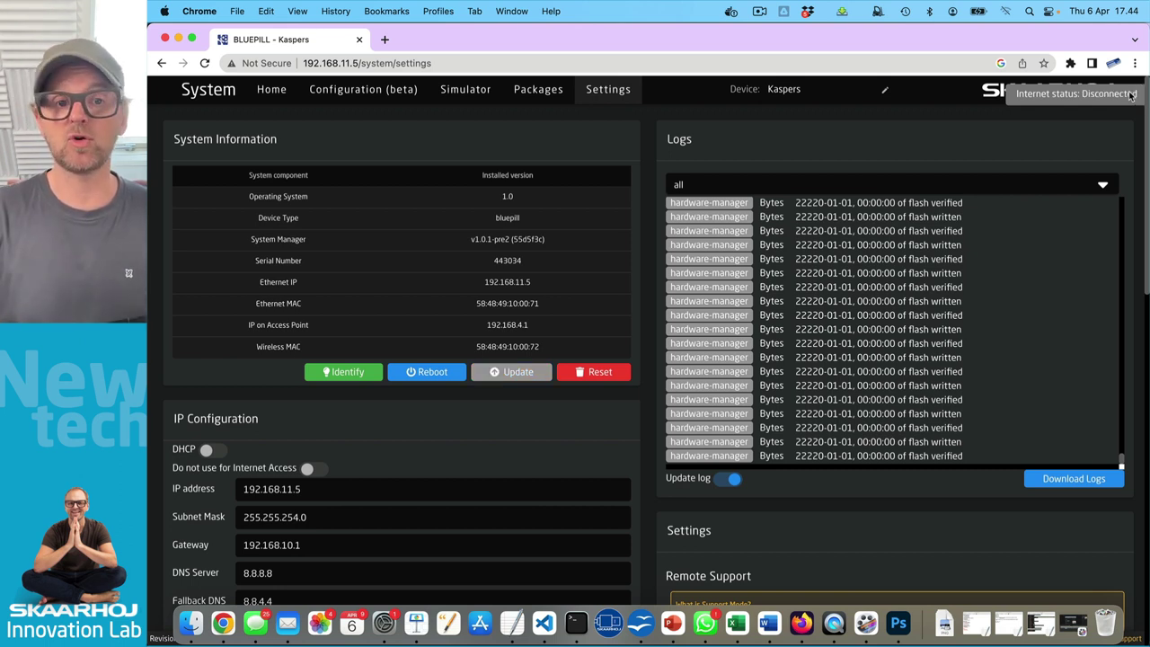
pyautogui.click(542, 92)
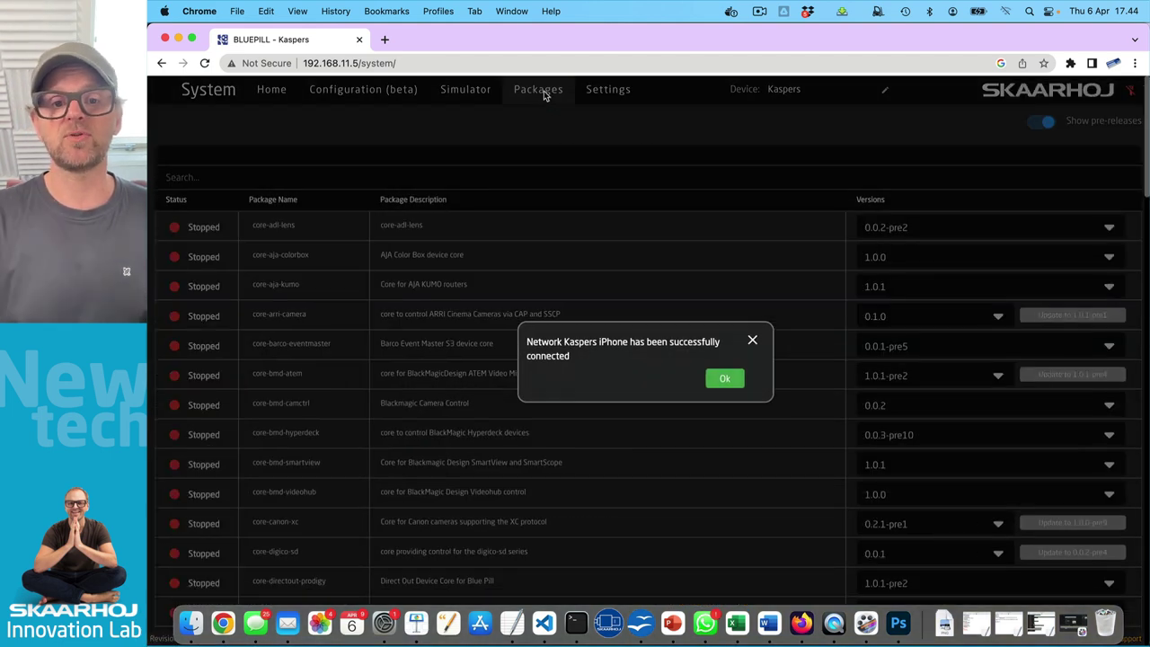
pyautogui.click(725, 379)
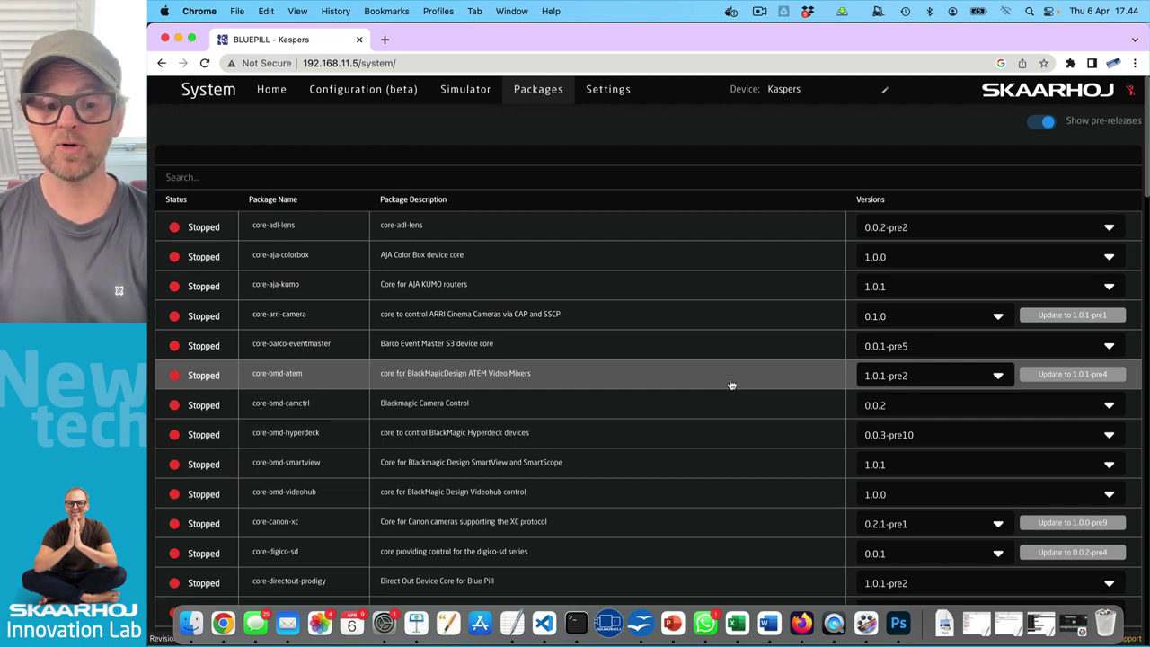
# - Open devices.skaarhoj.com in a new Chrome tab
pyautogui.press('super+t')
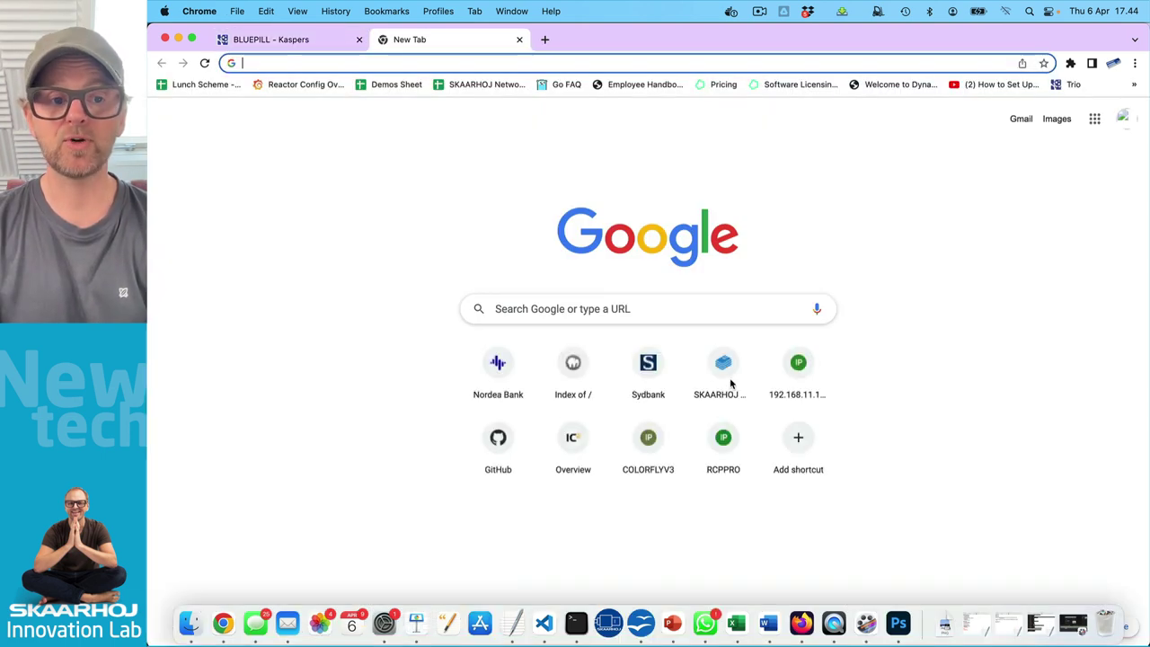
pyautogui.write('device')
pyautogui.press('Return')
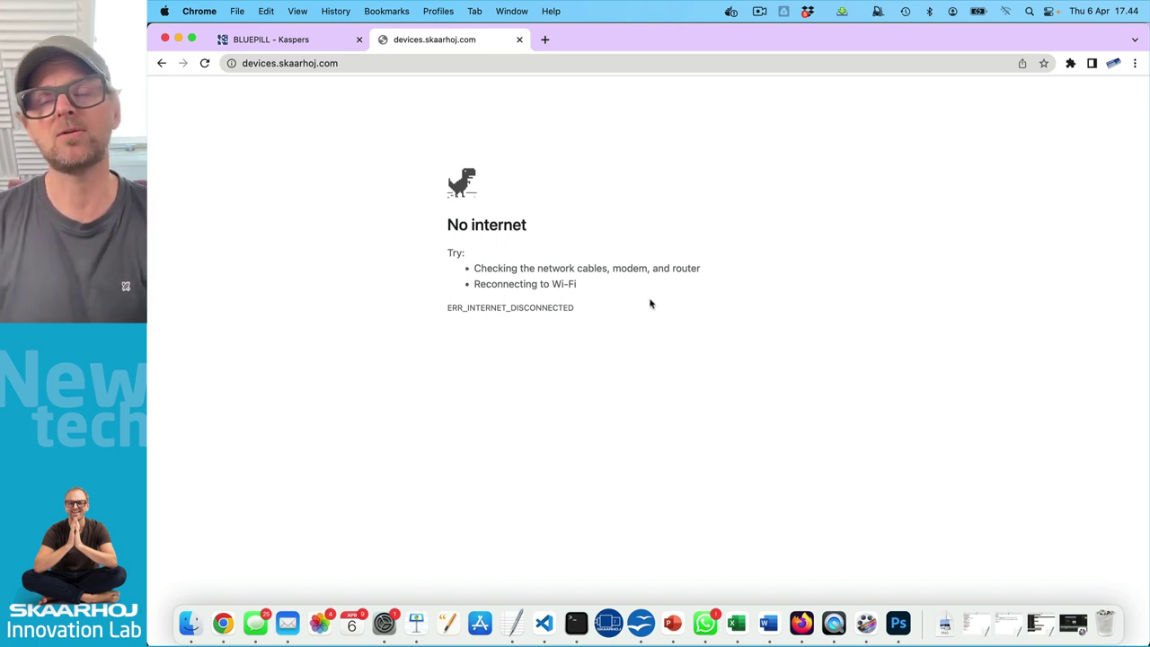
# - Turn on the Mac's Wi-Fi and reload devices.skaarhoj.com until the devices list appears
pyautogui.click(1004, 11)
pyautogui.click(993, 38)
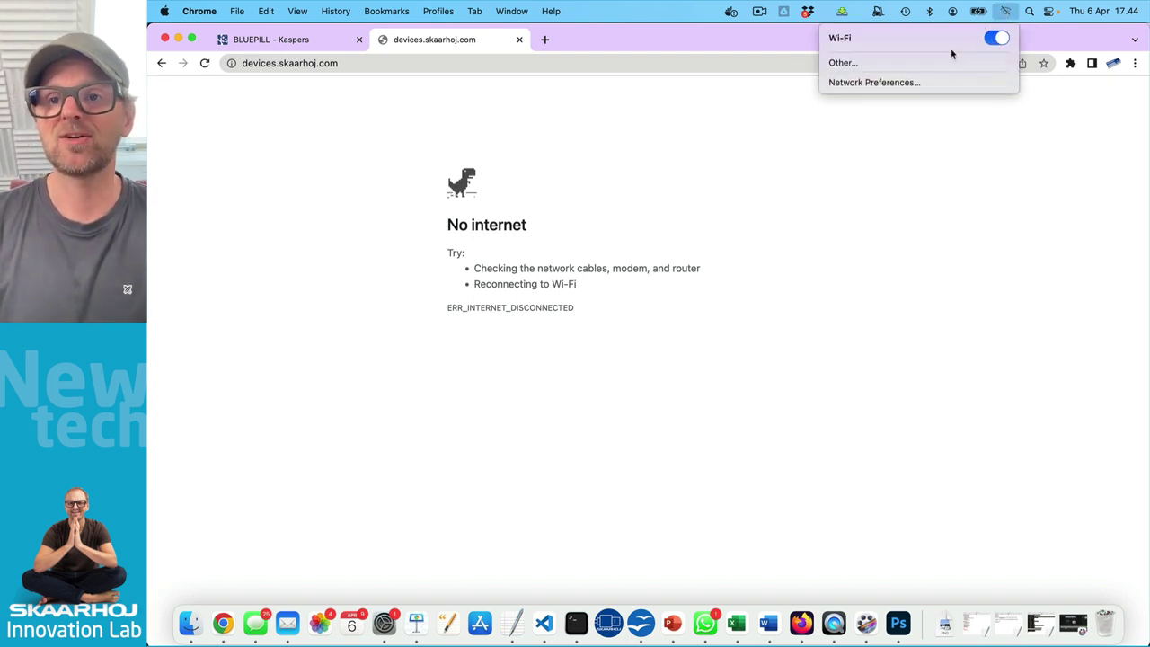
pyautogui.click(541, 136)
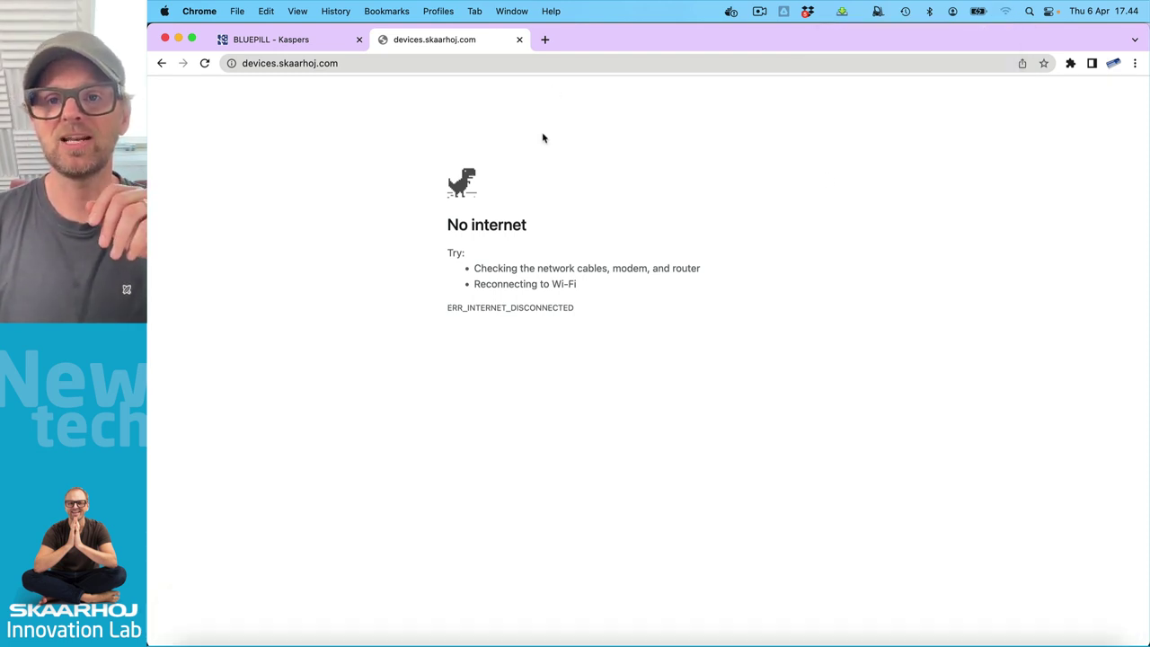
pyautogui.click(573, 65)
pyautogui.press('Return')
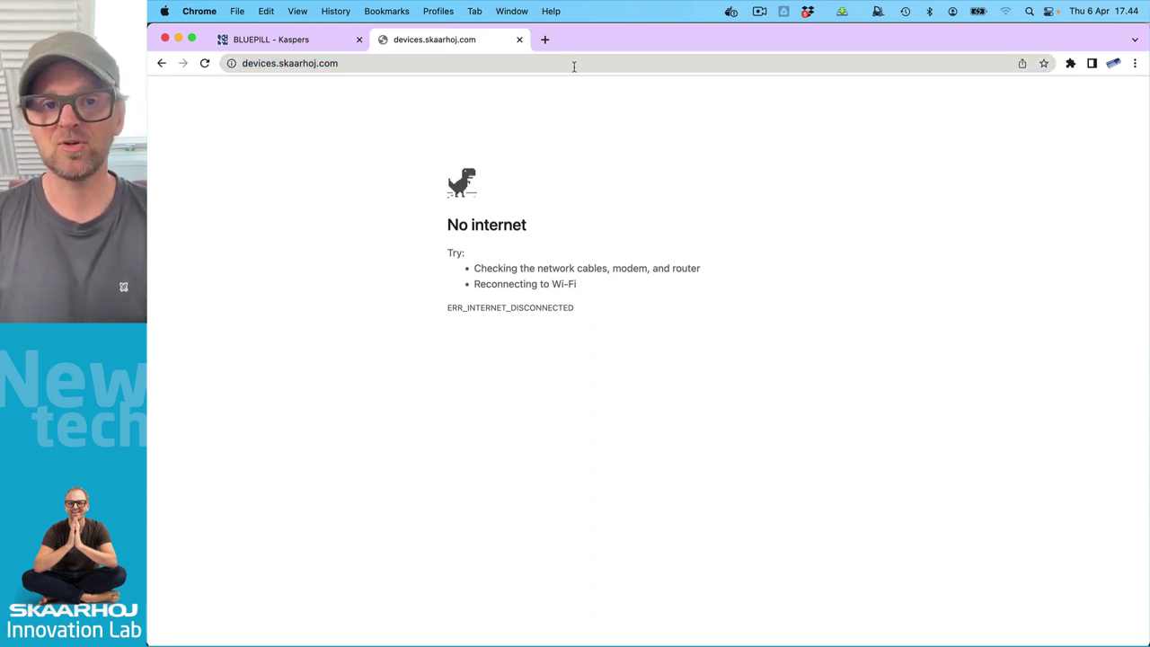
pyautogui.click(573, 65)
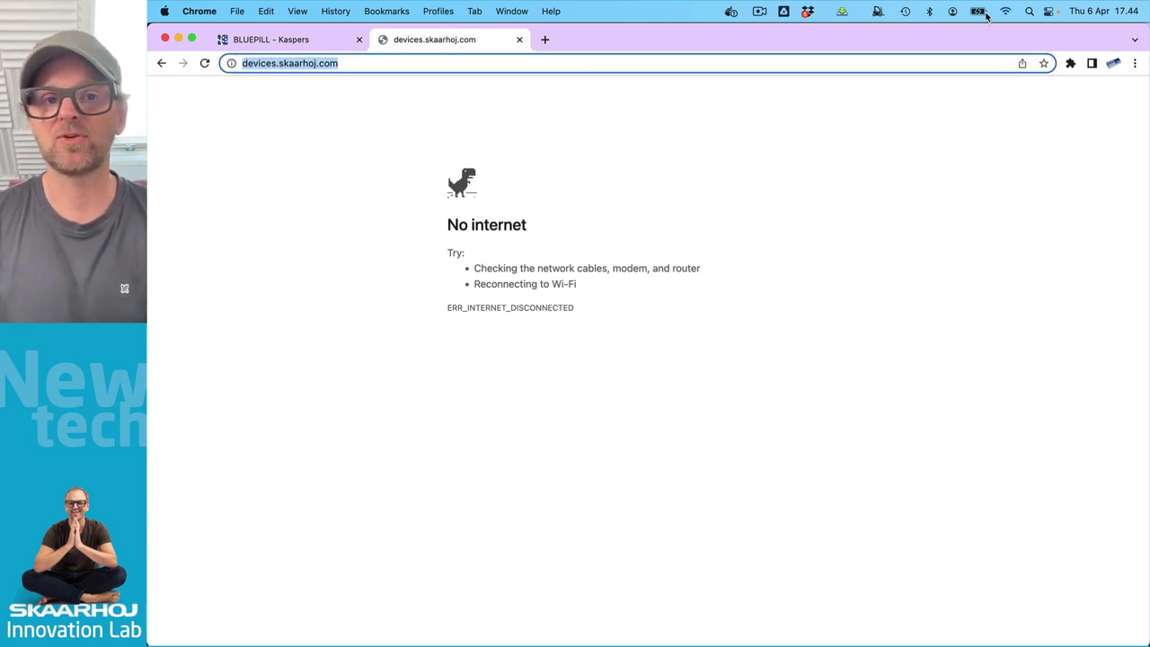
pyautogui.press('Return')
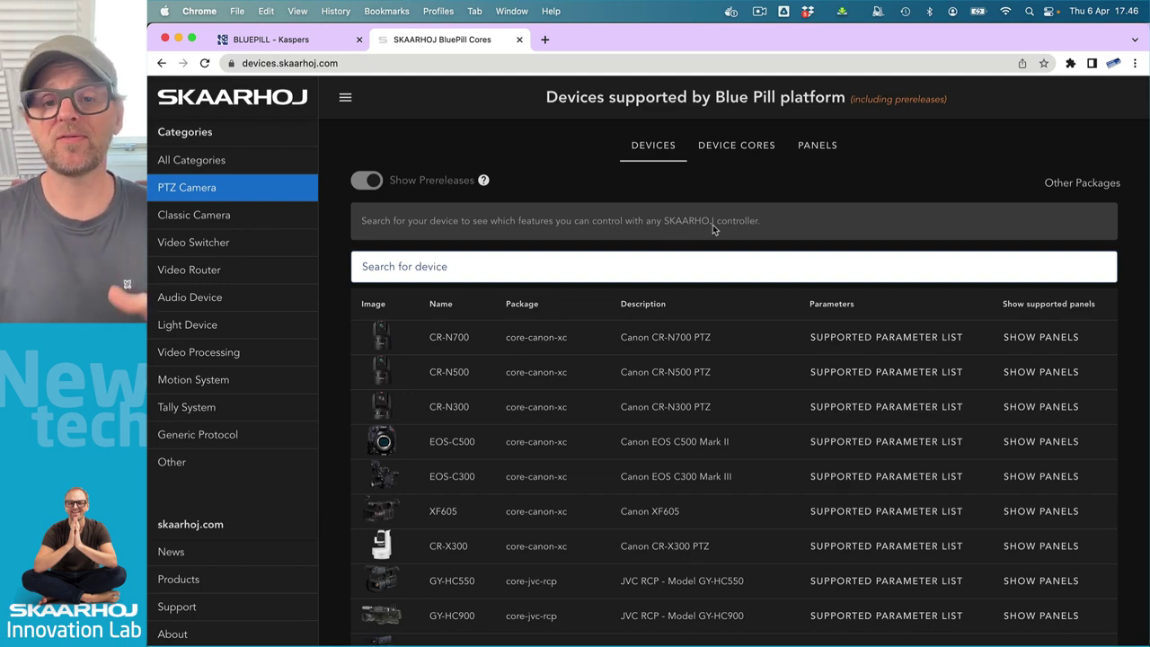
# - Browse Device Cores by Classic Camera, Video Switcher, then All Categories, and download BMD Cam Control stable v0.0.2
pyautogui.click(737, 151)
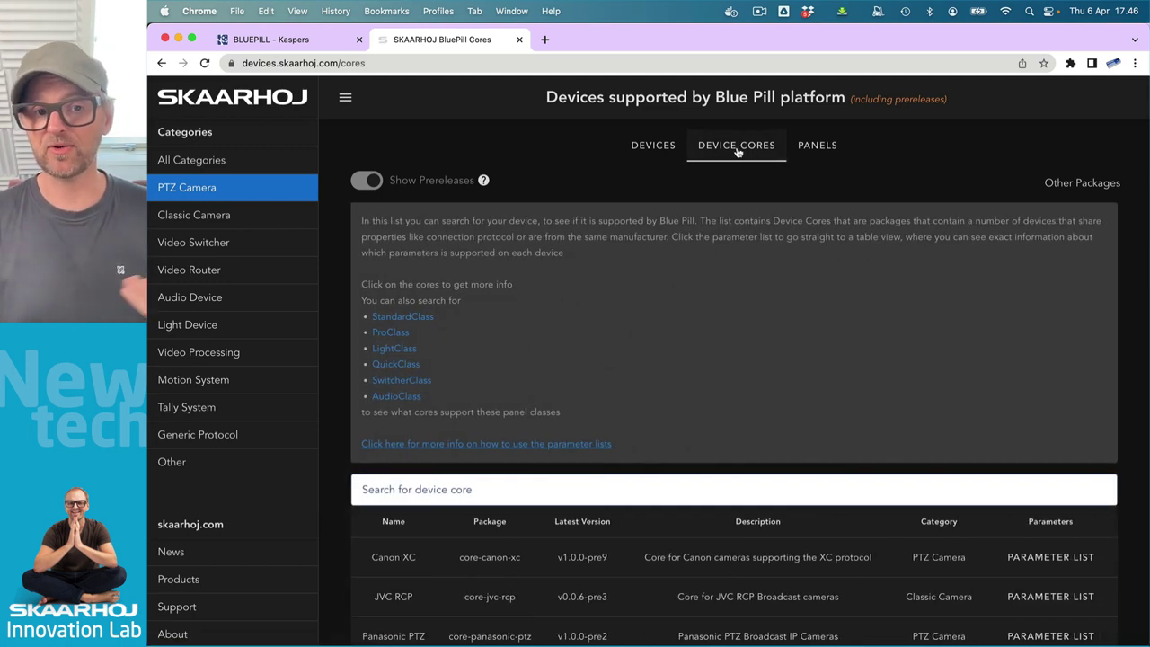
pyautogui.scroll(-5, 648, 386)
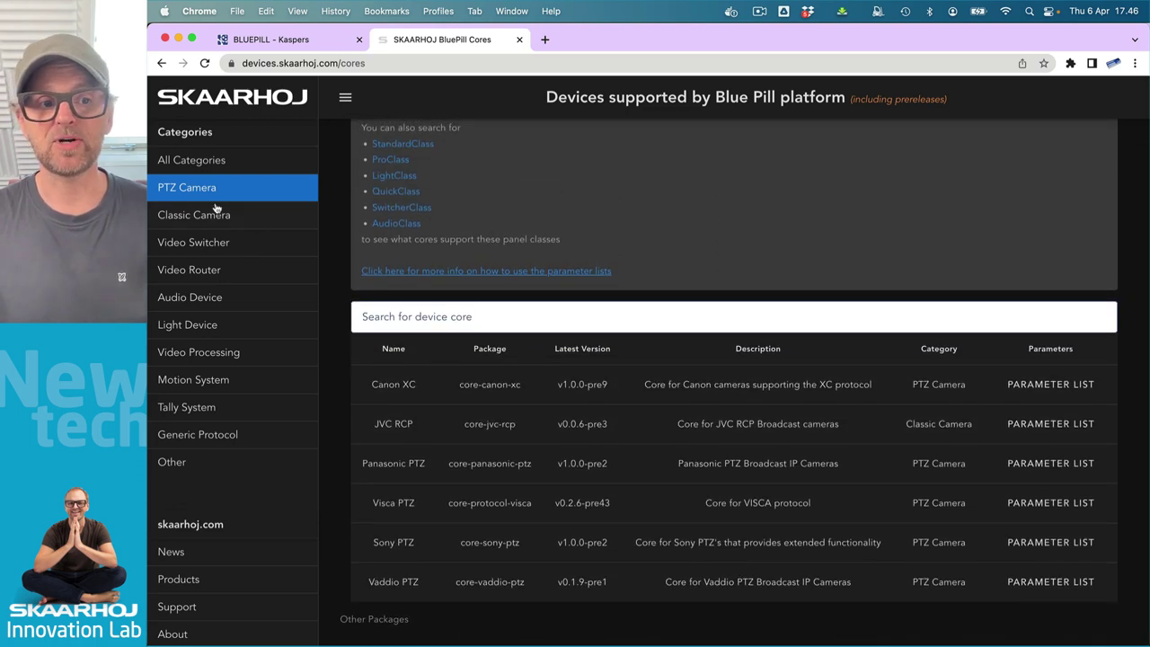
pyautogui.click(196, 226)
pyautogui.click(203, 250)
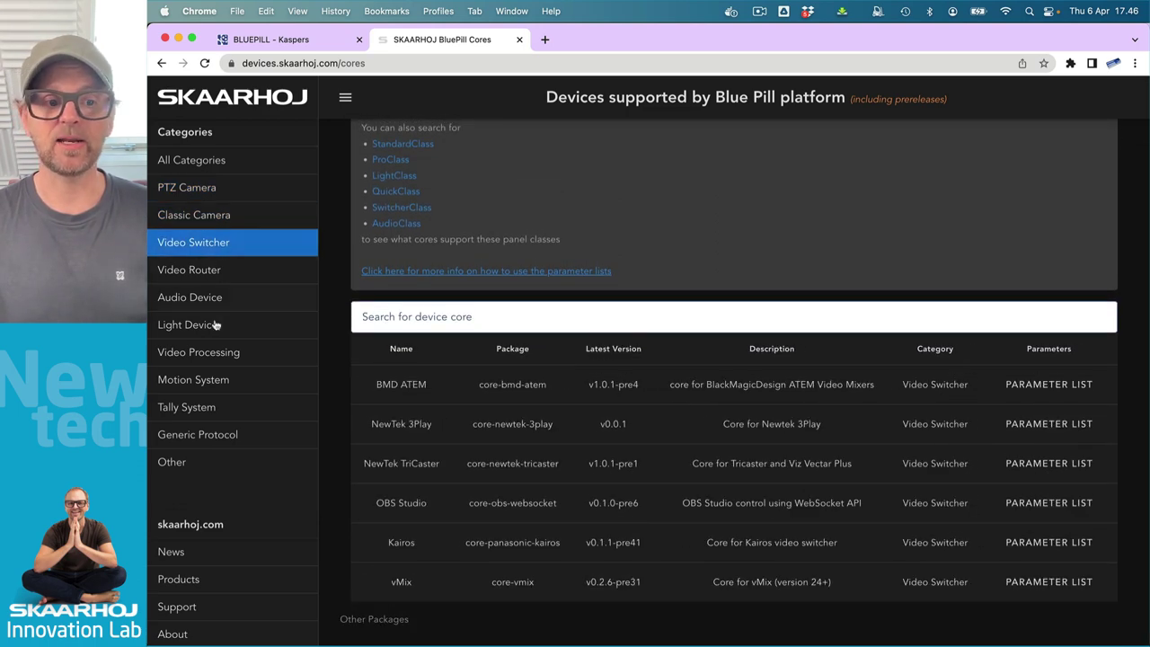
pyautogui.click(193, 159)
pyautogui.scroll(-5, 584, 450)
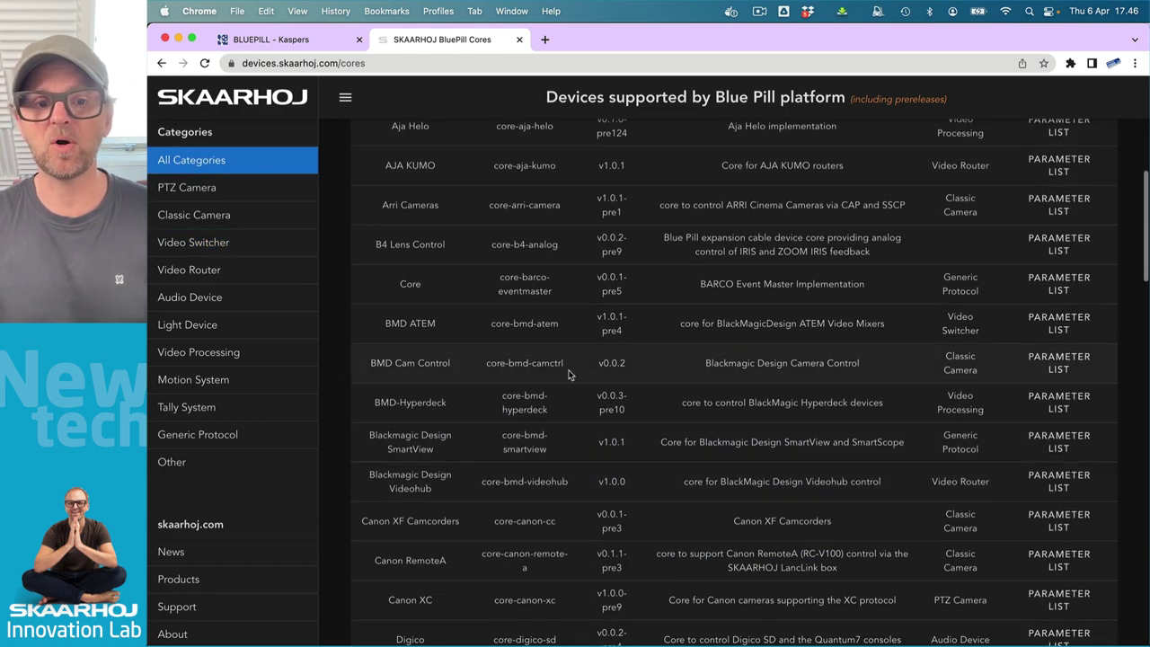
pyautogui.click(440, 376)
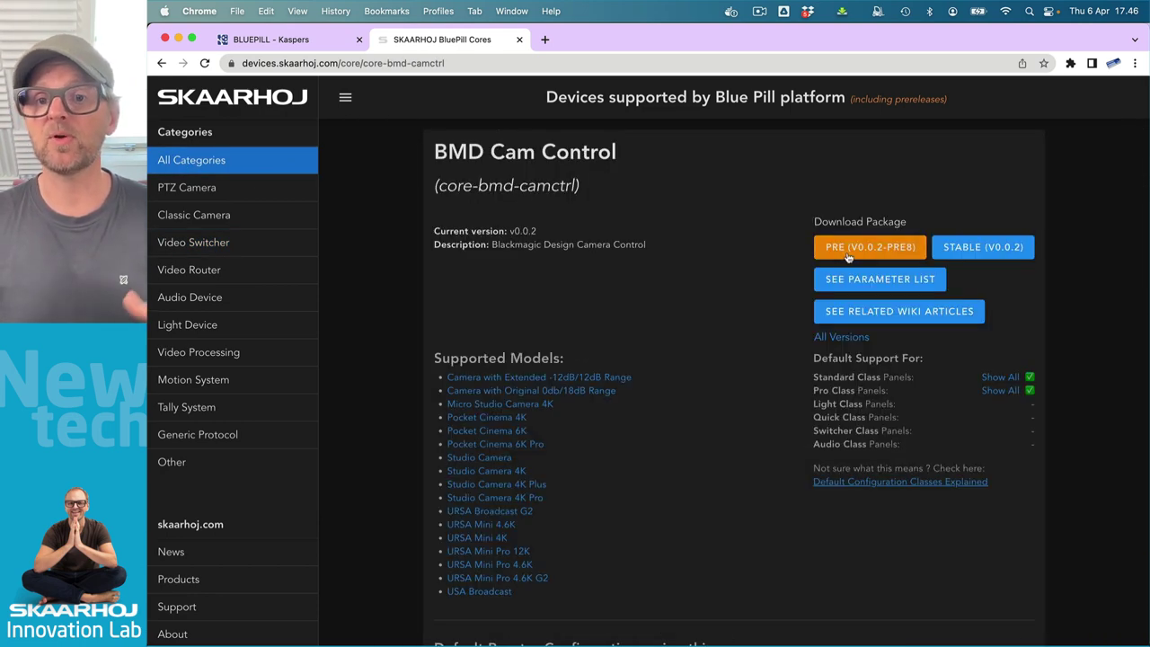
pyautogui.click(979, 248)
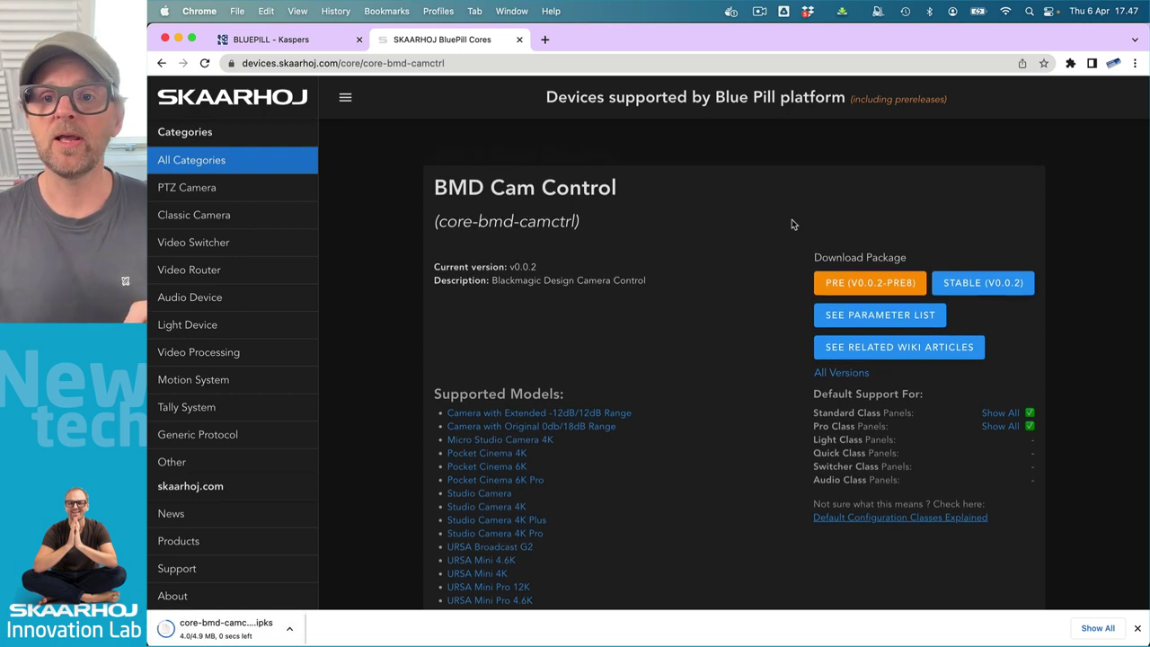
# - Return to the cores list, open Other Packages and show all reactor package versions
pyautogui.click(161, 63)
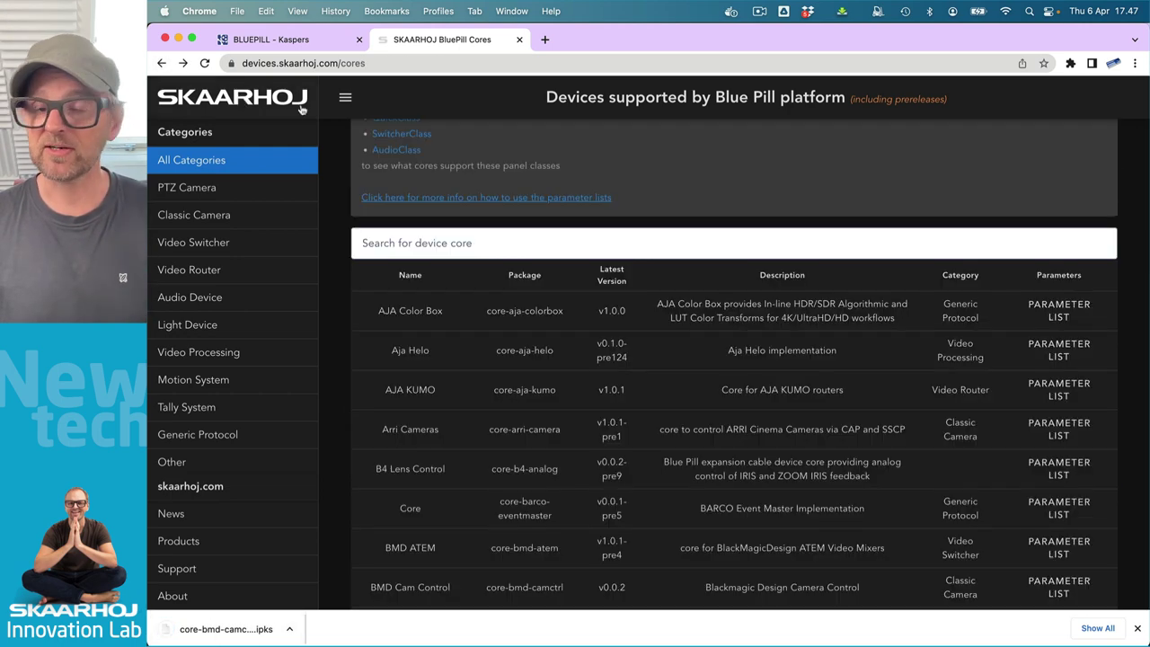
pyautogui.scroll(5, 886, 166)
pyautogui.click(1063, 183)
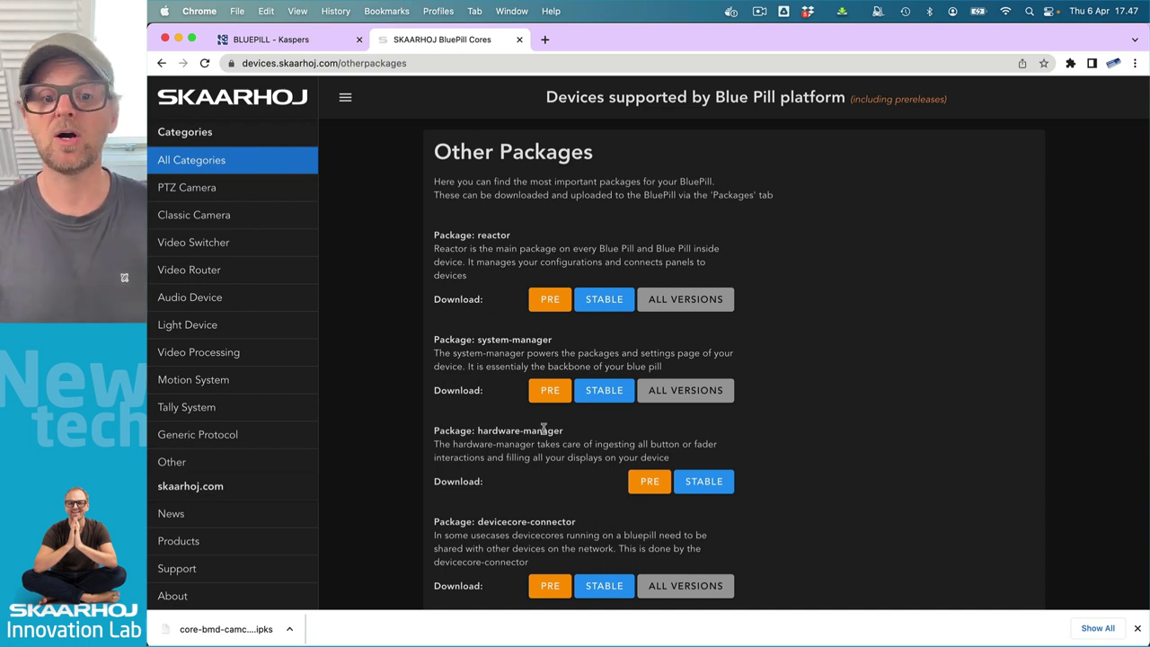
pyautogui.scroll(-5, 554, 518)
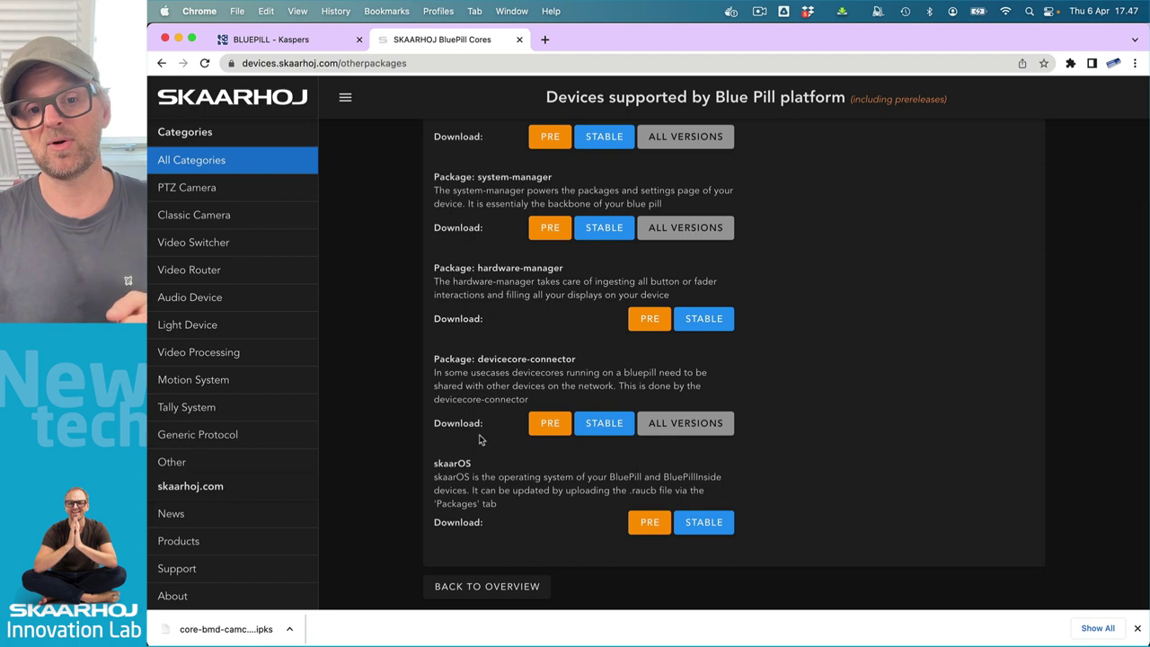
pyautogui.scroll(3, 480, 436)
pyautogui.scroll(1, 481, 435)
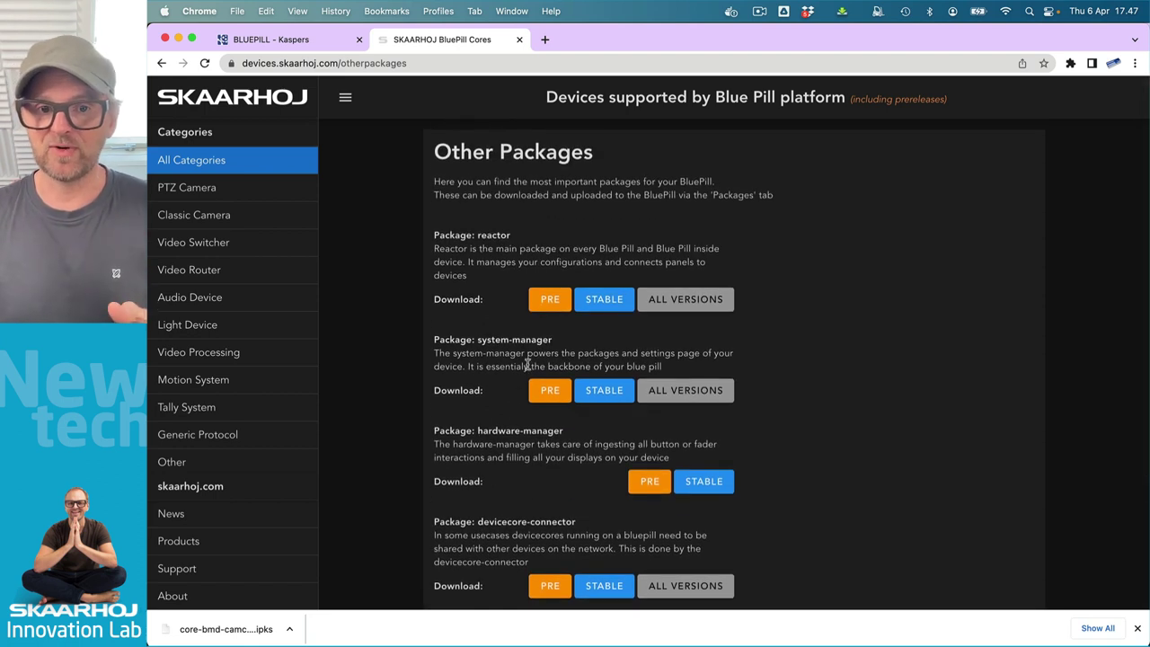
pyautogui.click(686, 300)
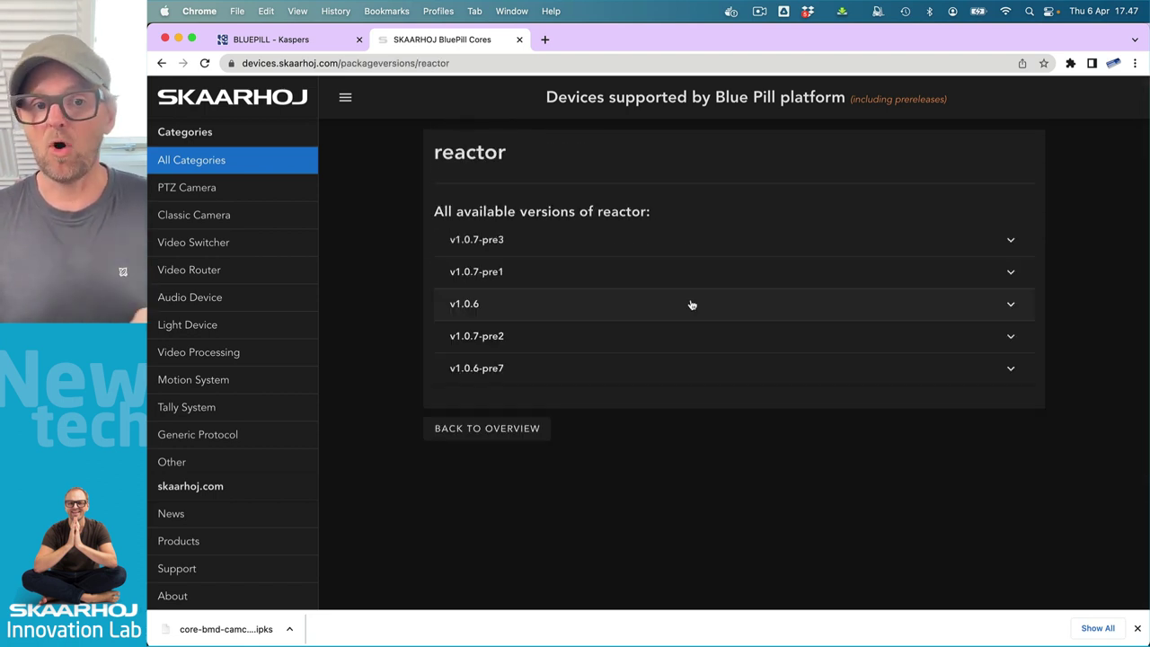